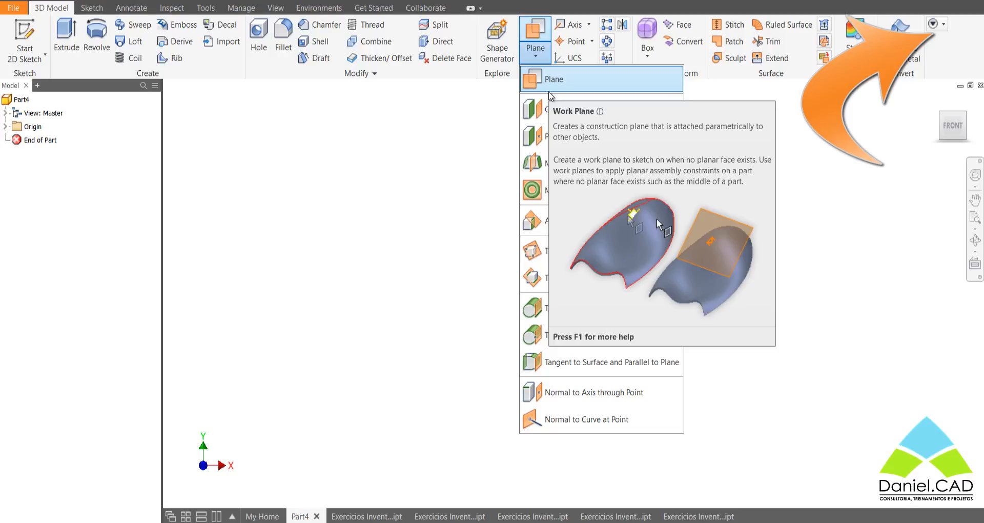
Step: Sketch a 100 × 50 mm center rectangle at the origin on the horizontal XZ plane and finish the sketch
{"action": "left_click", "coordinate": [378, 129]}
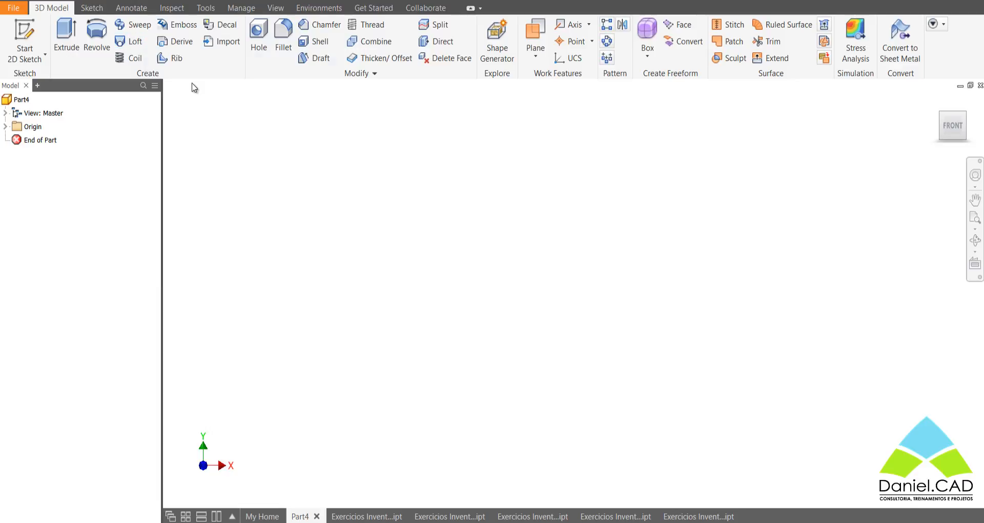
{"action": "left_click", "coordinate": [29, 43]}
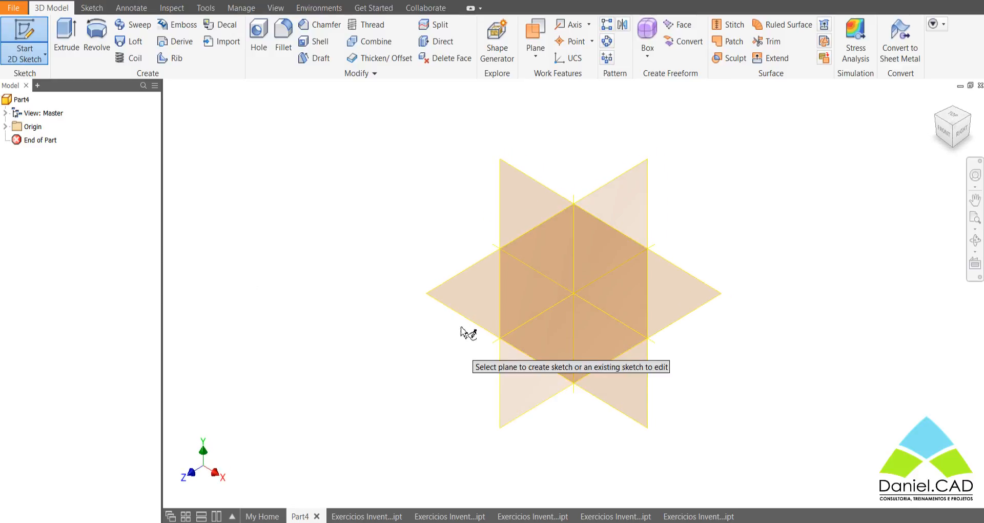
{"action": "left_click", "coordinate": [469, 307]}
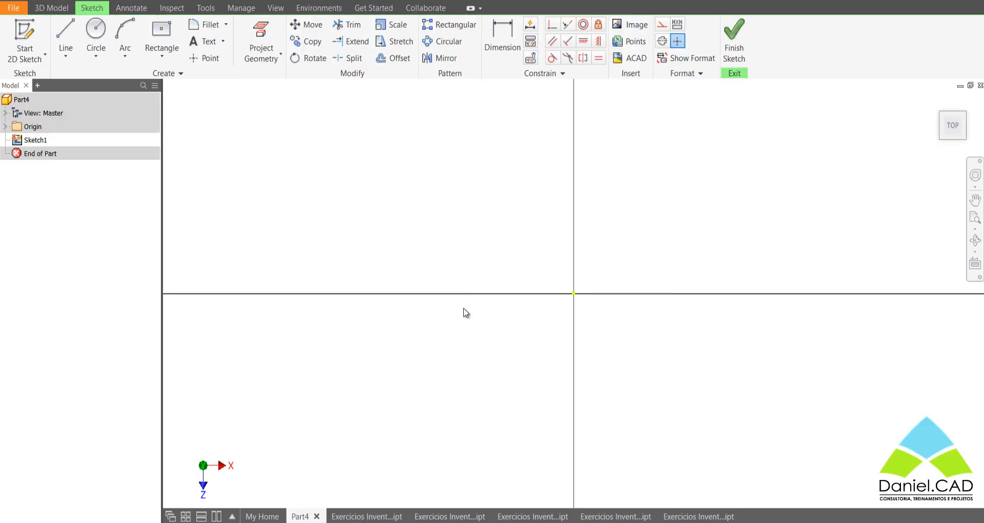
{"action": "left_click", "coordinate": [161, 41]}
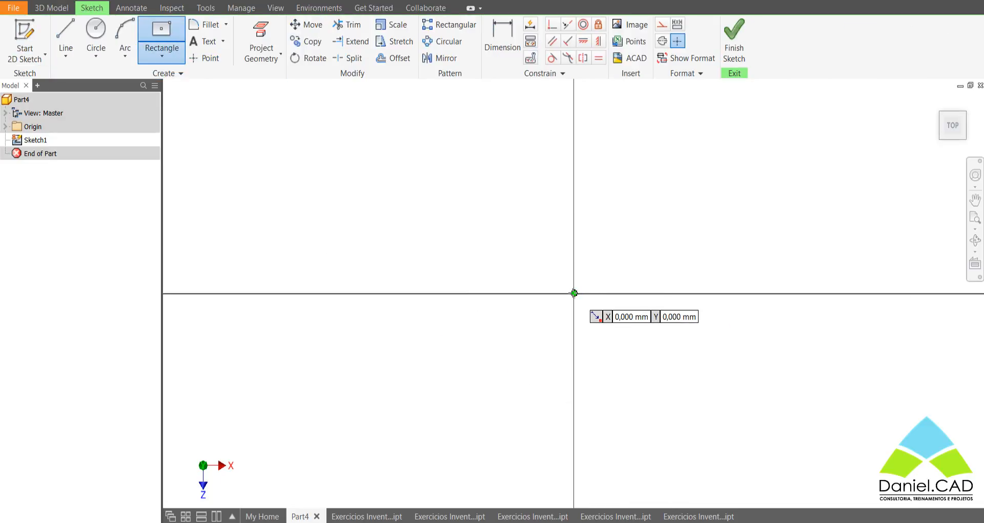
{"action": "left_click", "coordinate": [574, 293]}
{"action": "scroll", "coordinate": [638, 248], "scroll_direction": "down", "scroll_amount": 3}
{"action": "middle_click_drag", "start_coordinate": [524, 299], "coordinate": [498, 307]}
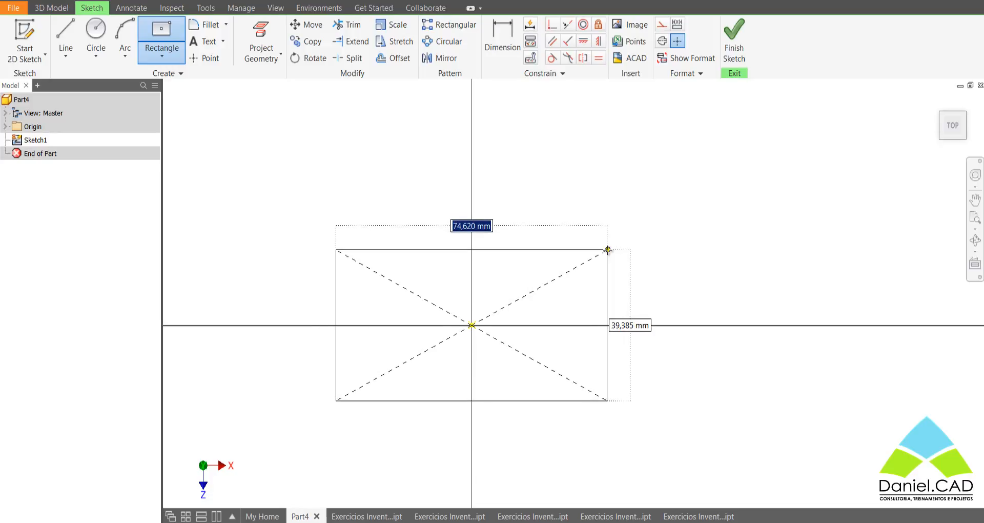
{"action": "type", "text": "100"}
{"action": "key", "text": "Tab"}
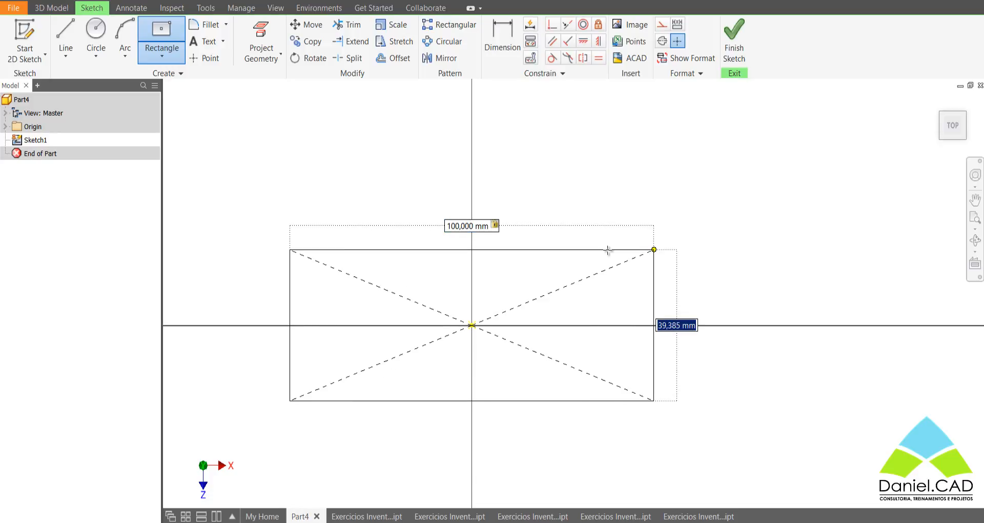
{"action": "type", "text": "50"}
{"action": "key", "text": "Return"}
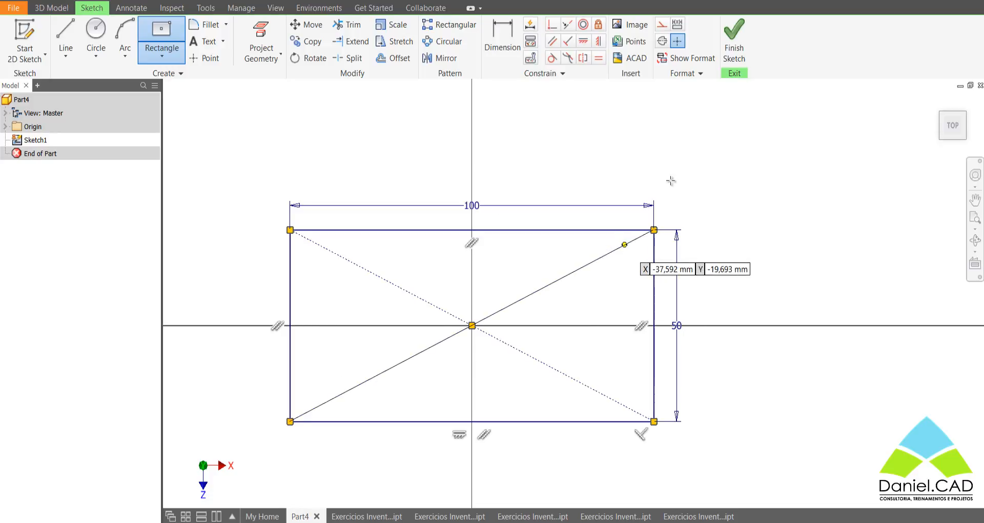
{"action": "left_click", "coordinate": [724, 44]}
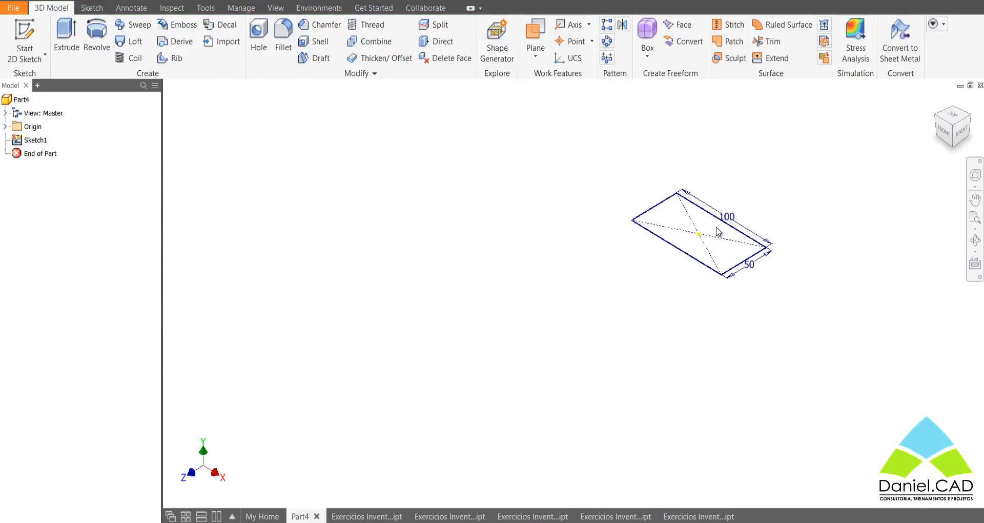
Step: Create a work plane offset 60 mm above the origin's XZ plane
{"action": "scroll", "coordinate": [724, 228], "scroll_direction": "up", "scroll_amount": 5}
{"action": "middle_click_drag", "start_coordinate": [743, 234], "coordinate": [684, 258]}
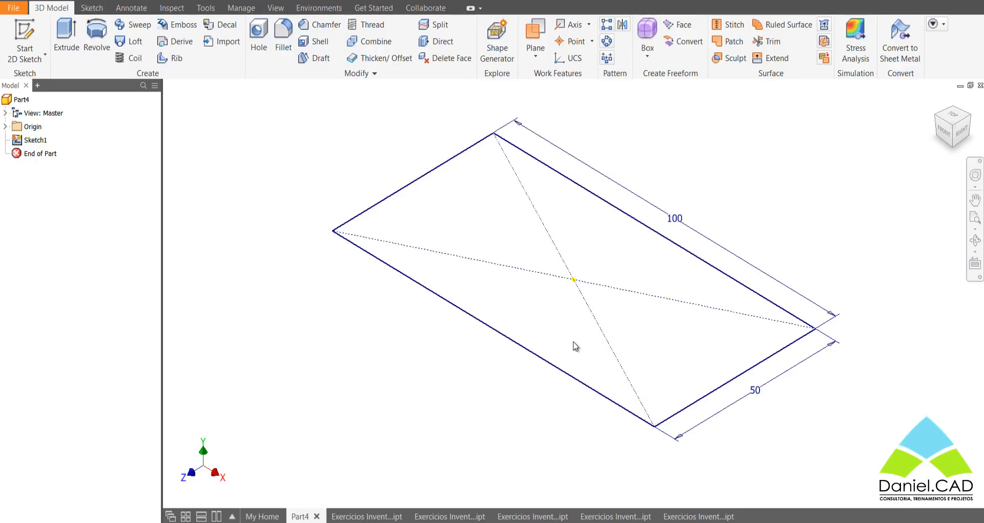
{"action": "left_click", "coordinate": [5, 127]}
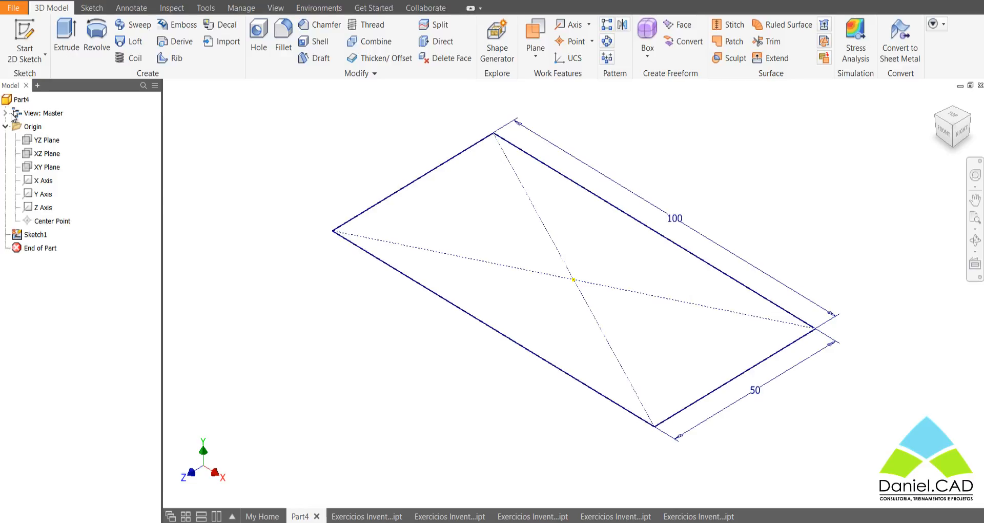
{"action": "left_click", "coordinate": [46, 153]}
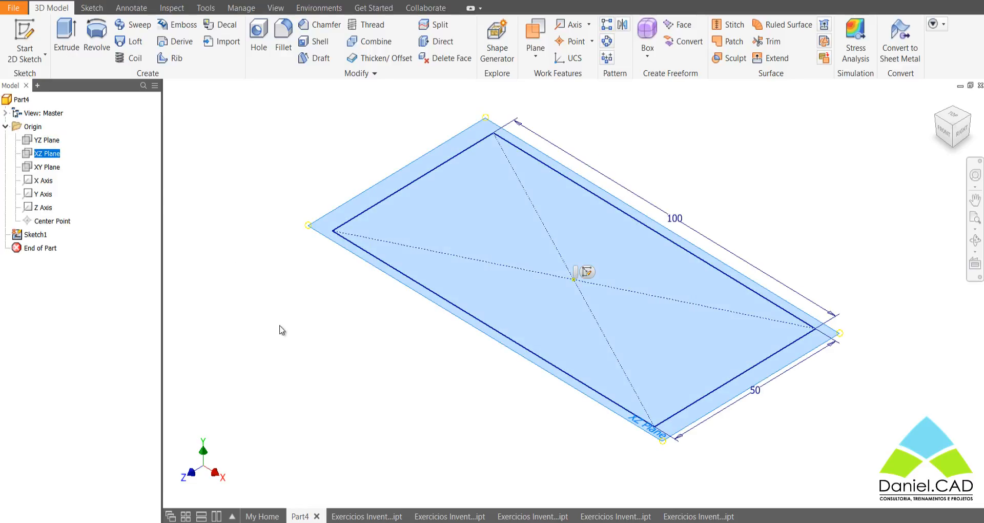
{"action": "left_click", "coordinate": [528, 61]}
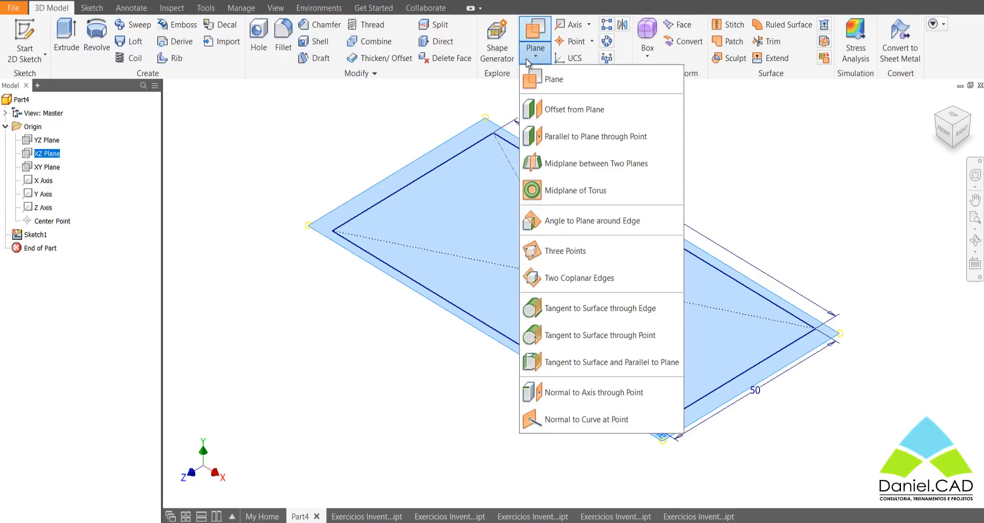
{"action": "left_click", "coordinate": [555, 112]}
{"action": "left_click_drag", "start_coordinate": [573, 277], "coordinate": [553, 186]}
{"action": "mouse_move", "coordinate": [552, 187]}
{"action": "middle_mouse_down"}
{"action": "mouse_move", "coordinate": [516, 279]}
{"action": "mouse_move", "coordinate": [553, 268]}
{"action": "mouse_move", "coordinate": [553, 258]}
{"action": "mouse_move", "coordinate": [558, 277]}
{"action": "middle_mouse_up"}
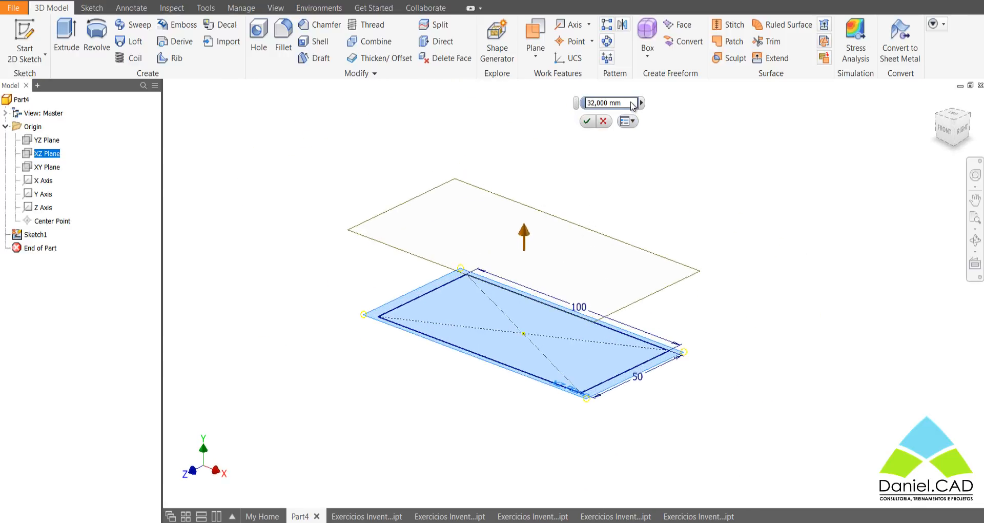
{"action": "double_click", "coordinate": [614, 103]}
{"action": "key", "text": "BackSpace"}
{"action": "key", "text": "BackSpace"}
{"action": "key", "text": "BackSpace"}
{"action": "key", "text": "BackSpace"}
{"action": "key", "text": "BackSpace"}
{"action": "key", "text": "BackSpace"}
{"action": "key", "text": "BackSpace"}
{"action": "key", "text": "BackSpace"}
{"action": "type", "text": "60"}
{"action": "key", "text": "Return"}
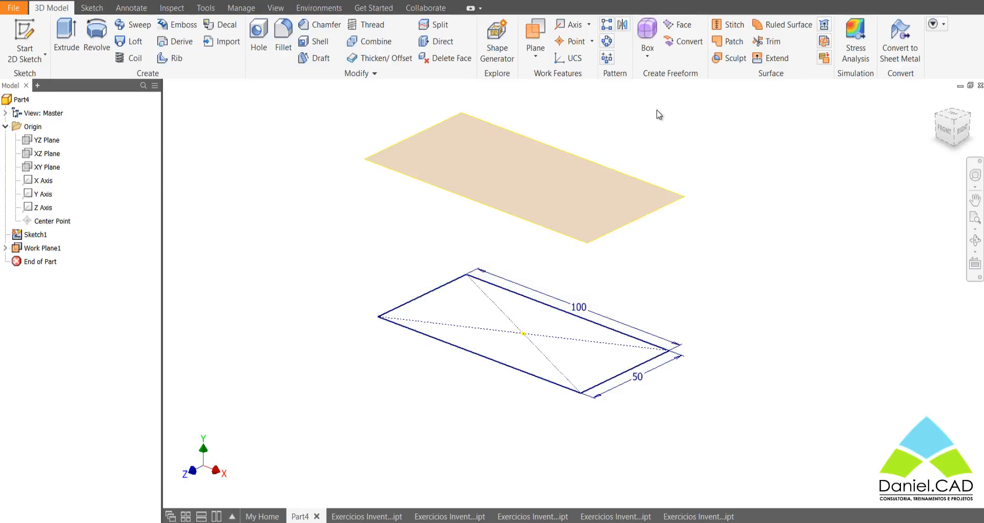
Step: Sketch a 40 mm diameter circle centred on the origin on the offset work plane and finish the sketch
{"action": "left_click", "coordinate": [25, 36]}
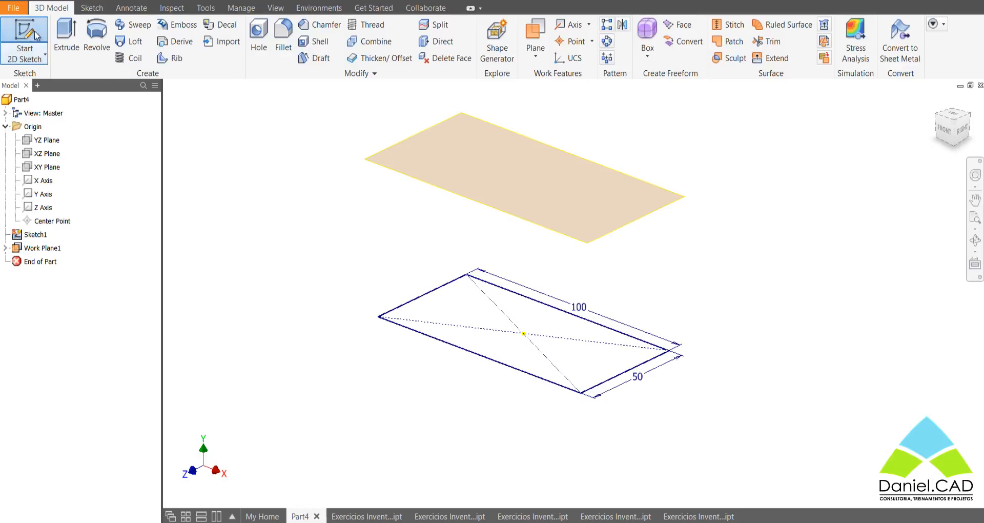
{"action": "left_click", "coordinate": [453, 191]}
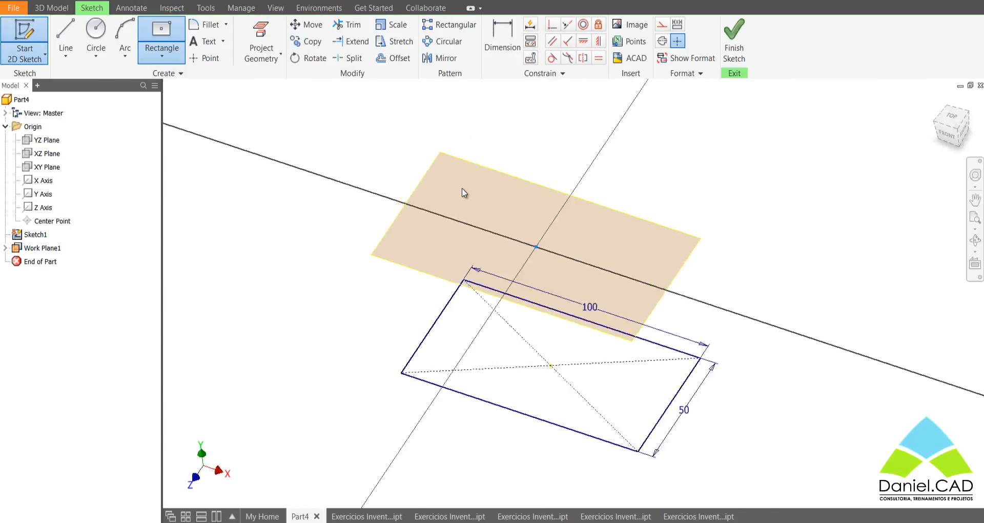
{"action": "scroll", "coordinate": [603, 282], "scroll_direction": "up", "scroll_amount": 3}
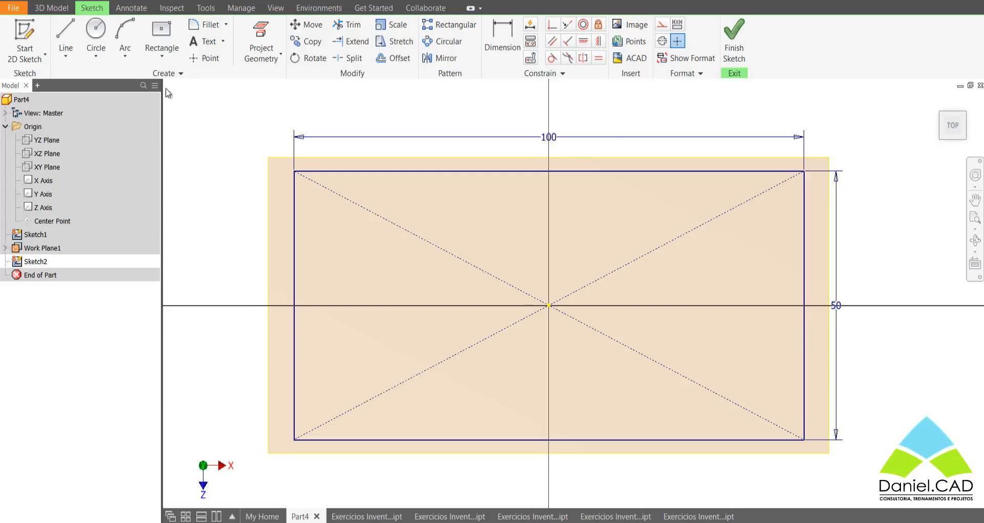
{"action": "left_click", "coordinate": [96, 31]}
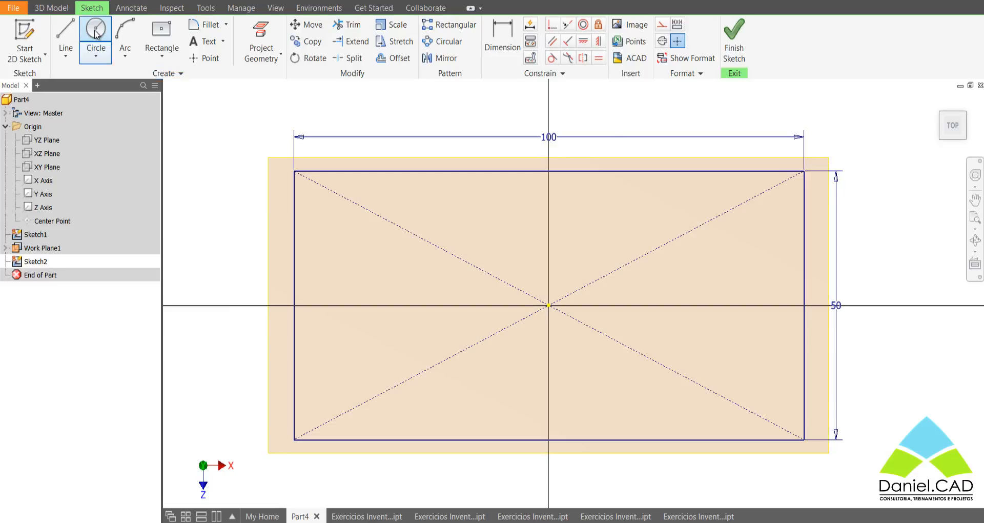
{"action": "left_click", "coordinate": [549, 305]}
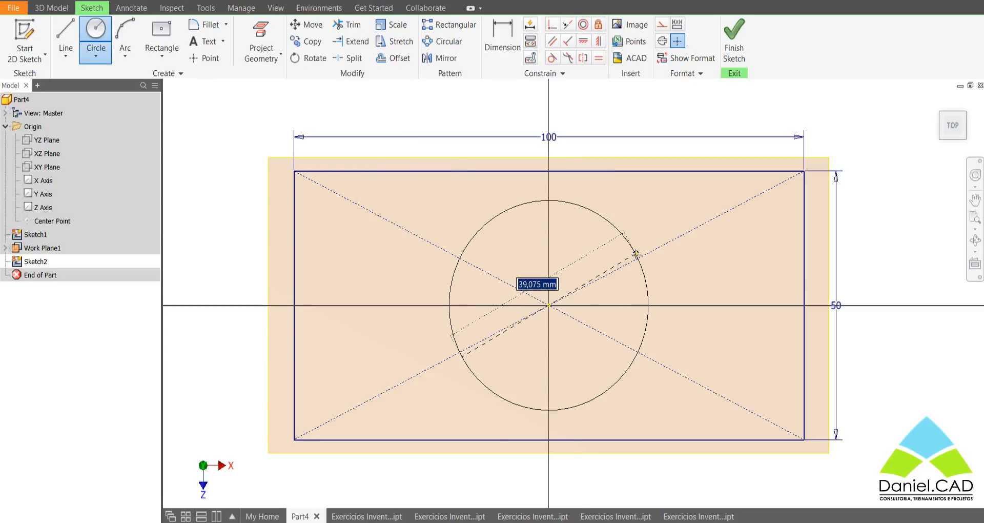
{"action": "type", "text": "40"}
{"action": "key", "text": "Return"}
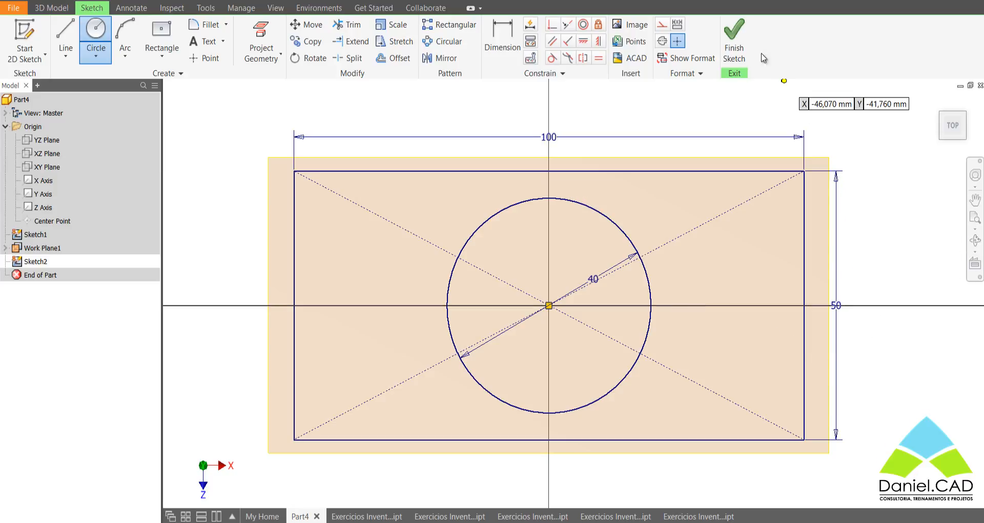
{"action": "left_click", "coordinate": [746, 49]}
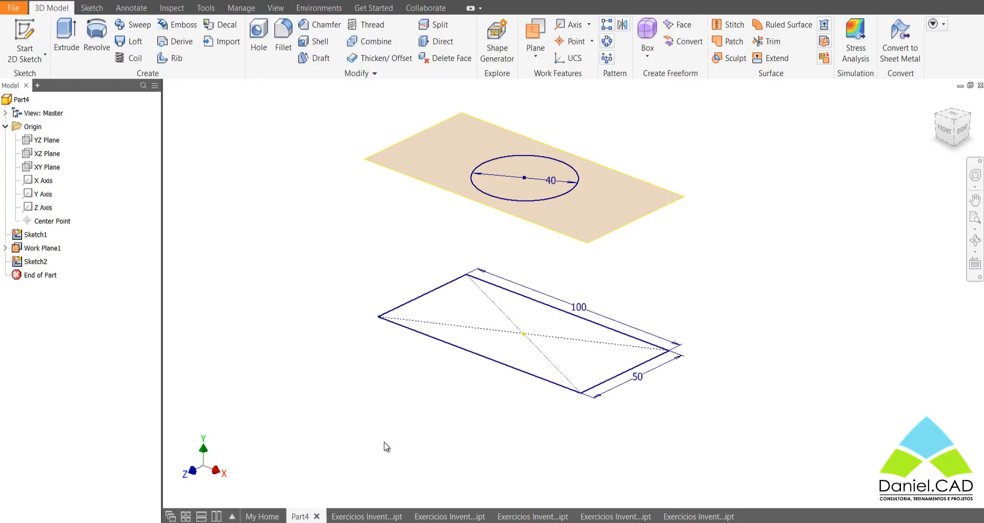
Step: Create a solid loft from the rectangle to the circle above it, using the two sketches as sections with the rails option
{"action": "left_click", "coordinate": [132, 41]}
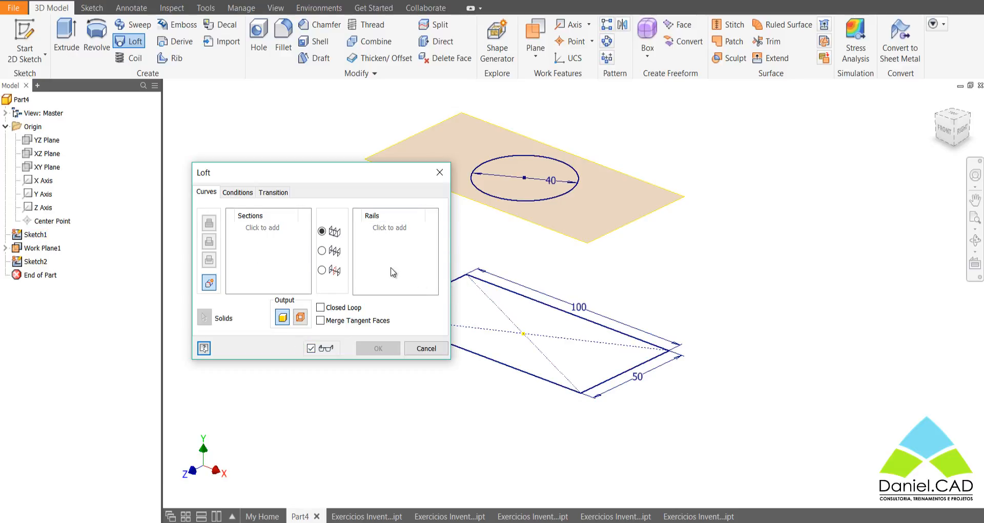
{"action": "left_click", "coordinate": [245, 194]}
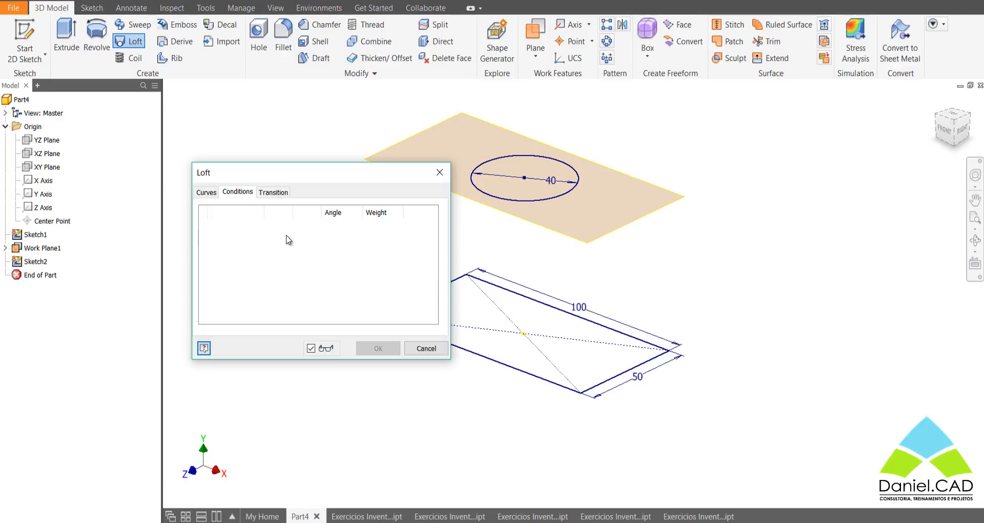
{"action": "left_click", "coordinate": [276, 194]}
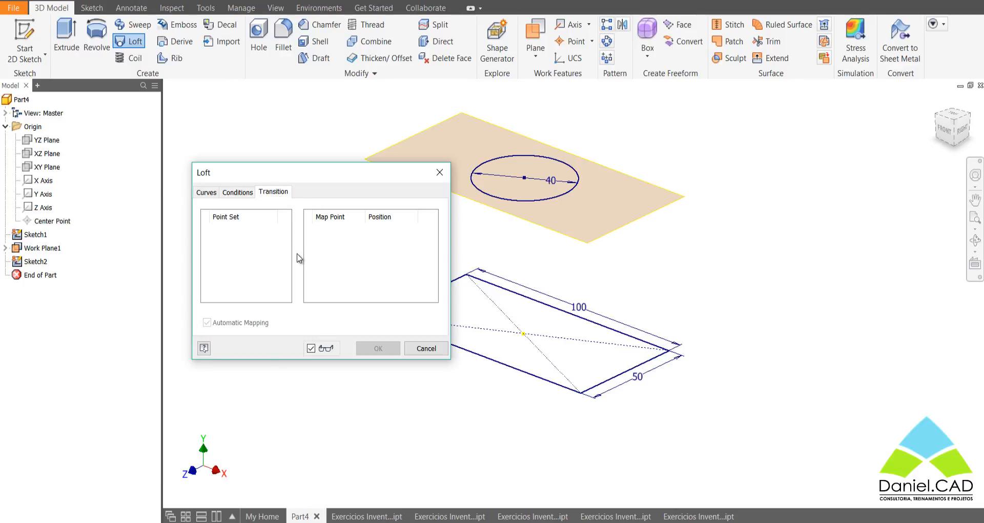
{"action": "left_click", "coordinate": [209, 194]}
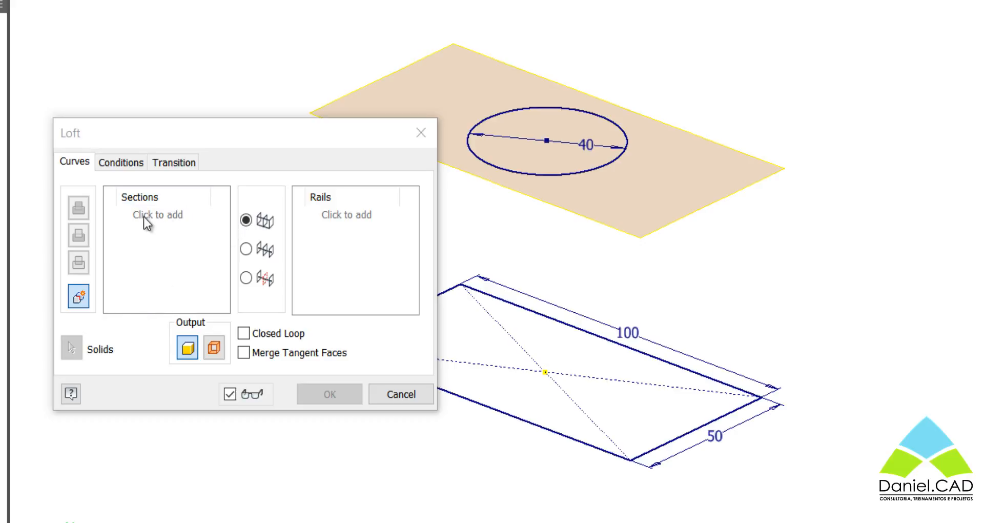
{"action": "left_click", "coordinate": [162, 218]}
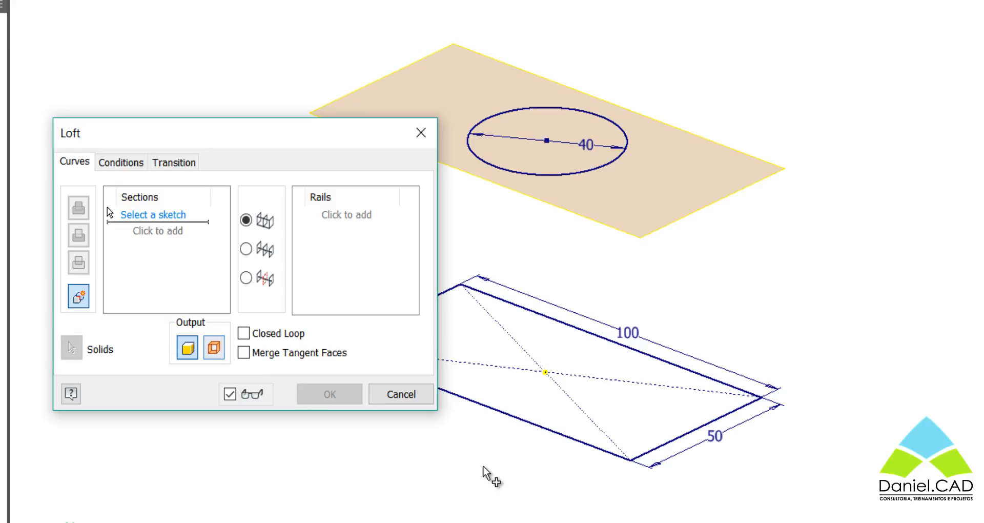
{"action": "left_click_drag", "start_coordinate": [370, 147], "coordinate": [218, 143]}
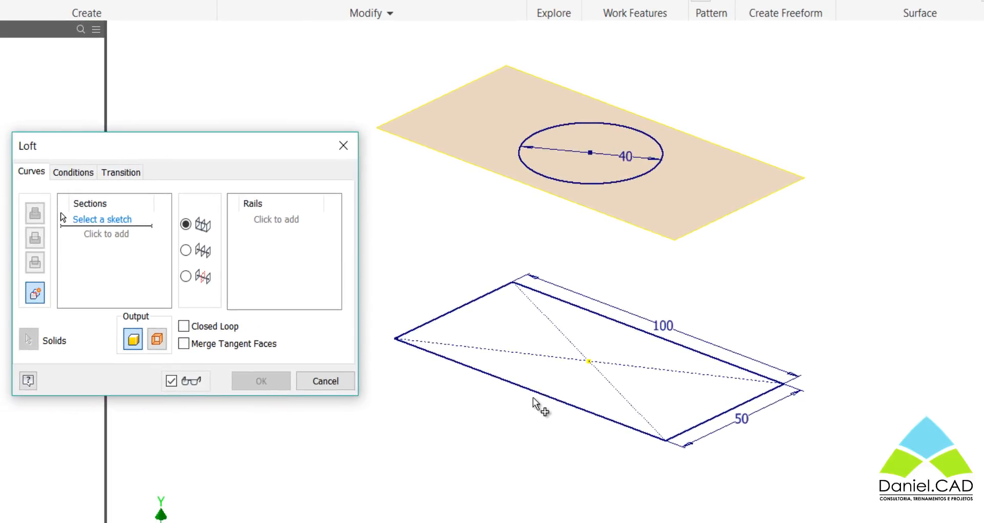
{"action": "left_click", "coordinate": [538, 390]}
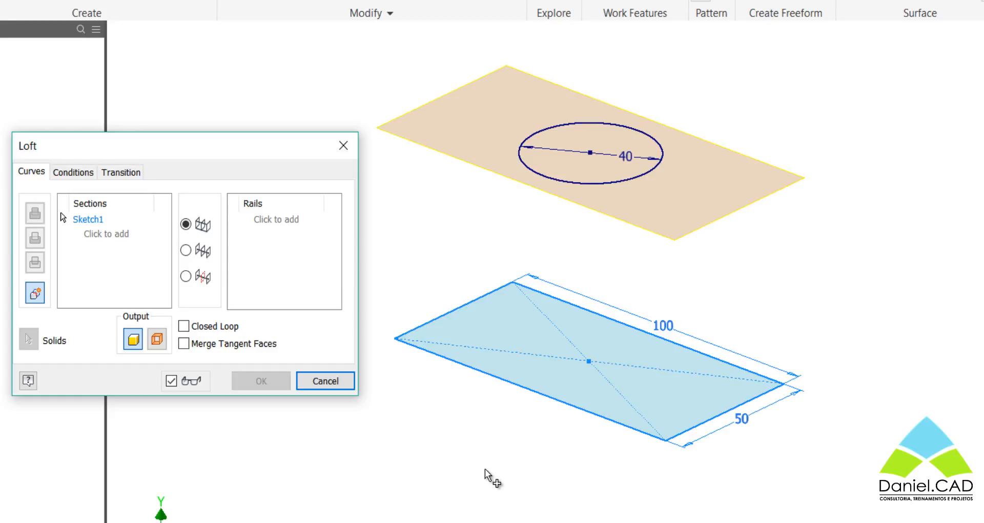
{"action": "left_click", "coordinate": [616, 183]}
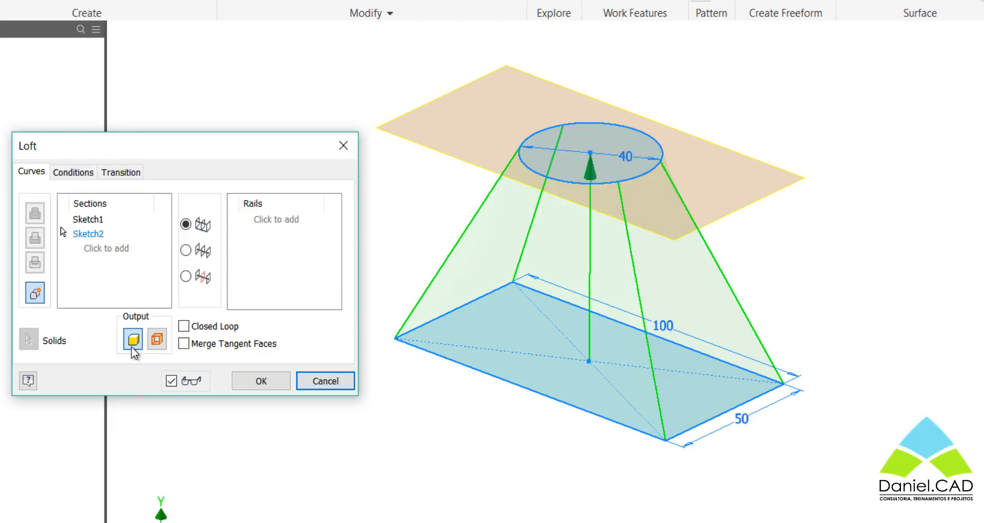
{"action": "left_click", "coordinate": [158, 340]}
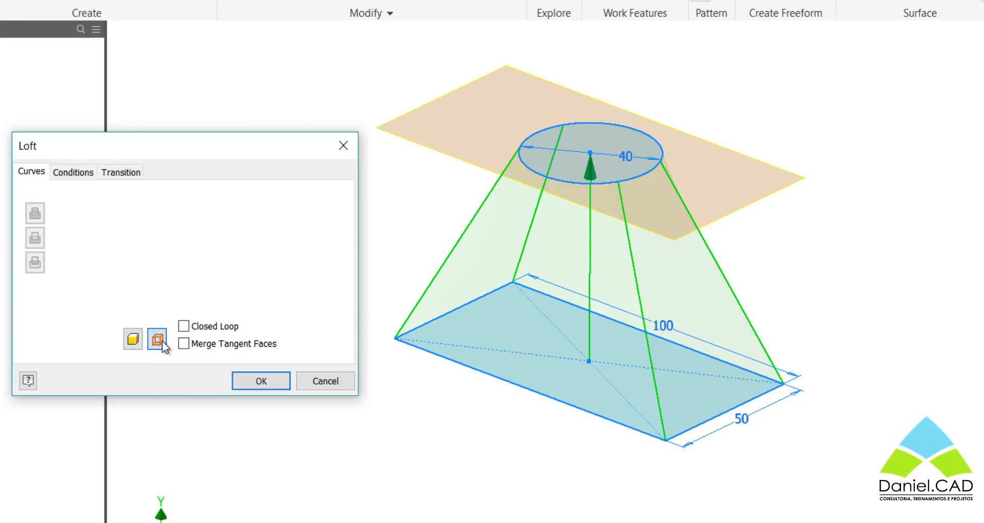
{"action": "left_click", "coordinate": [134, 341]}
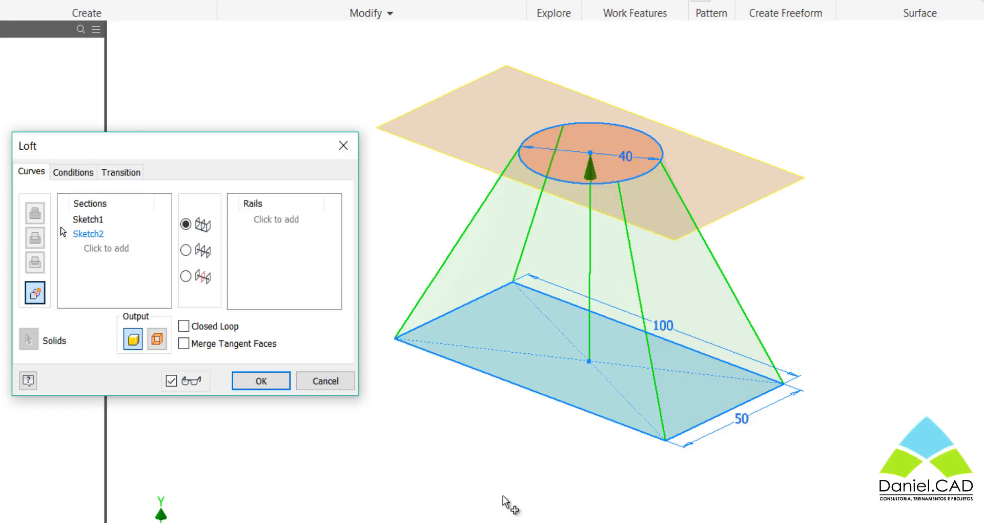
{"action": "left_click", "coordinate": [266, 384]}
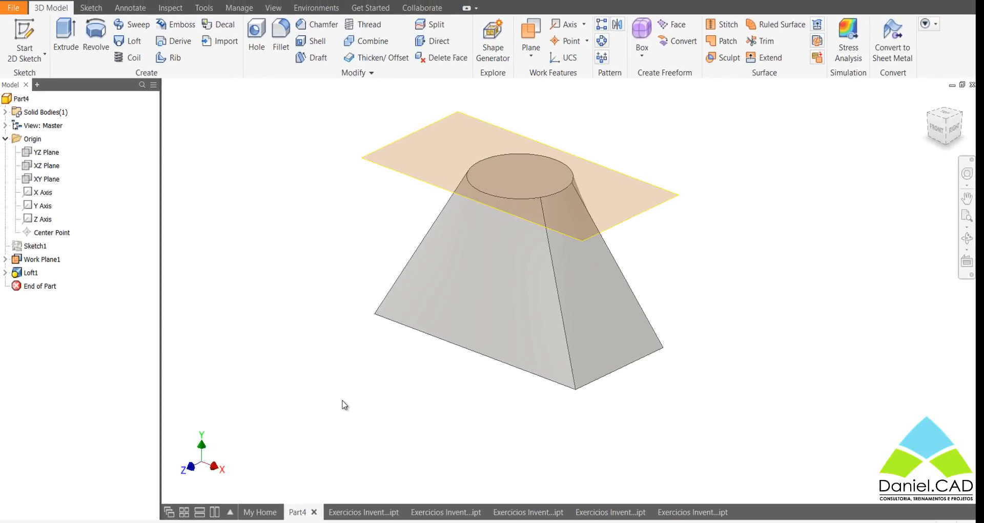
{"action": "middle_click_drag", "start_coordinate": [375, 412], "coordinate": [551, 362], "text": "shift"}
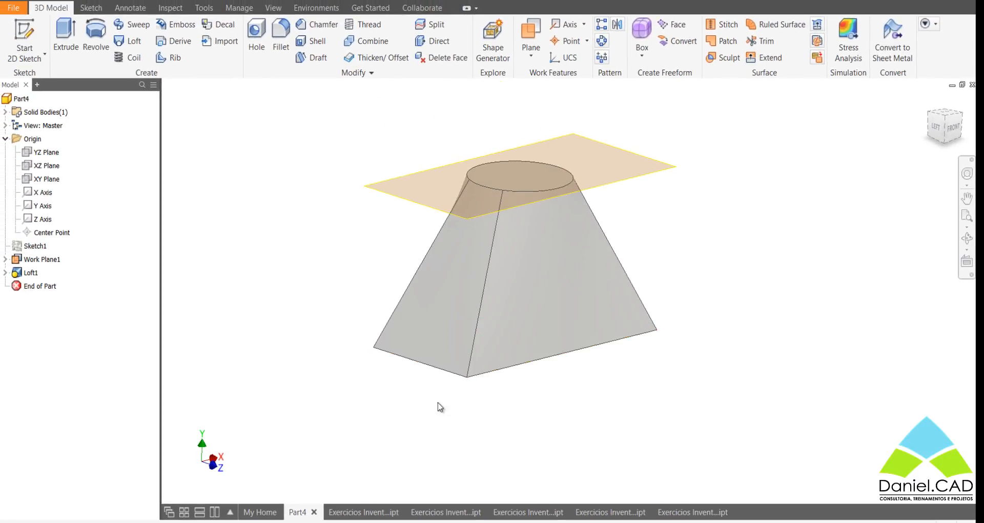
{"action": "middle_click_drag", "start_coordinate": [455, 378], "coordinate": [595, 338], "text": "shift"}
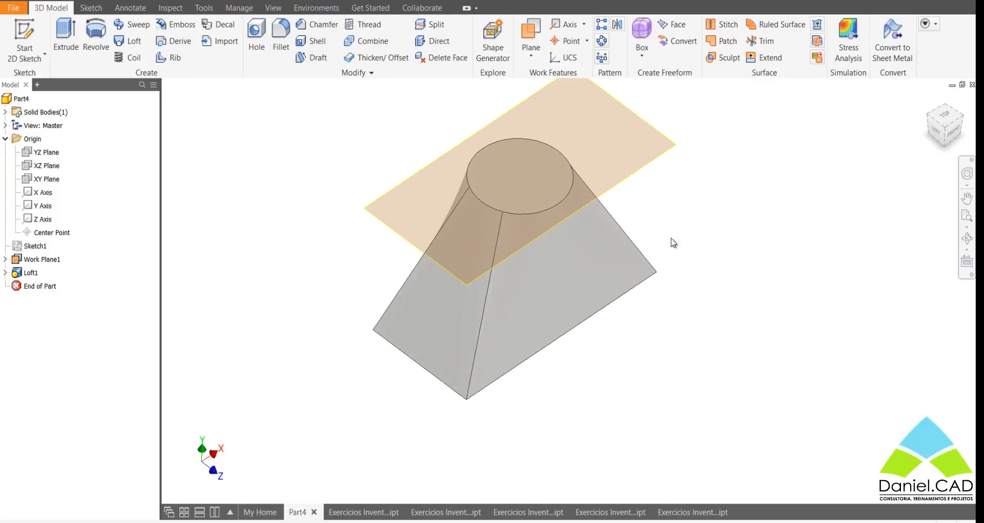
{"action": "middle_click_drag", "start_coordinate": [589, 222], "coordinate": [589, 189], "text": "shift"}
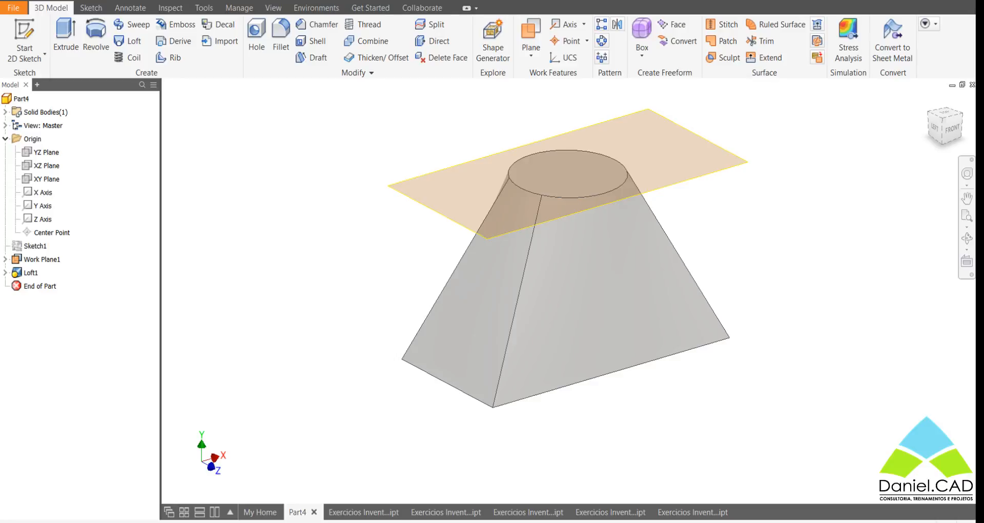
Step: Switch to the exercise part Exercicios Inventor 2019 Arq (19) and examine its five stacked profile sketches from several angles
{"action": "left_click", "coordinate": [361, 512]}
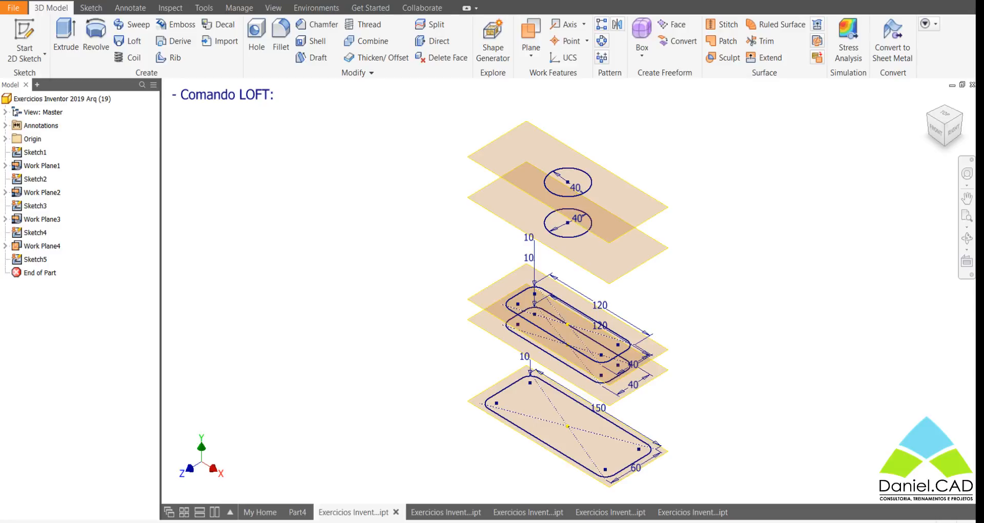
{"action": "middle_click_drag", "start_coordinate": [535, 421], "coordinate": [594, 424], "text": "shift"}
{"action": "middle_click_drag", "start_coordinate": [612, 379], "coordinate": [580, 385], "text": "shift"}
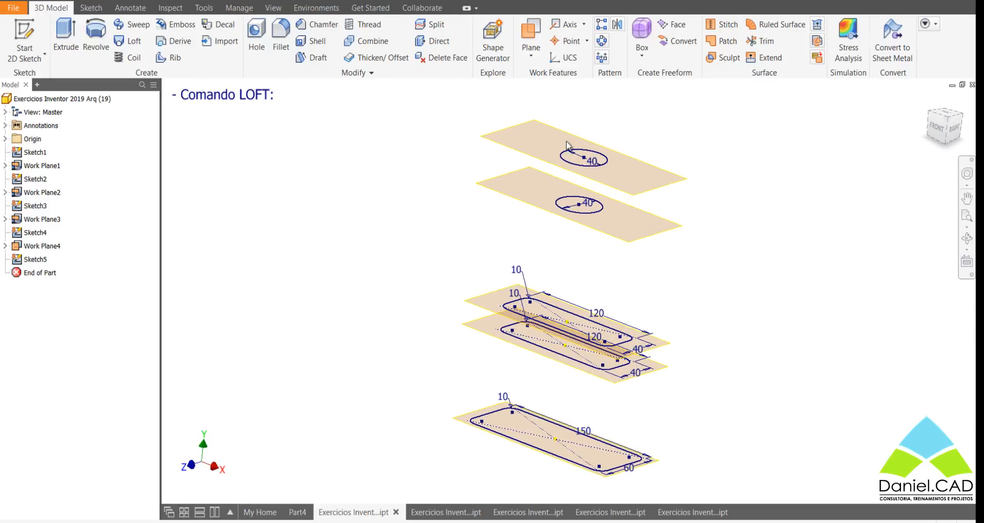
{"action": "middle_click_drag", "start_coordinate": [644, 181], "coordinate": [635, 201], "text": "shift"}
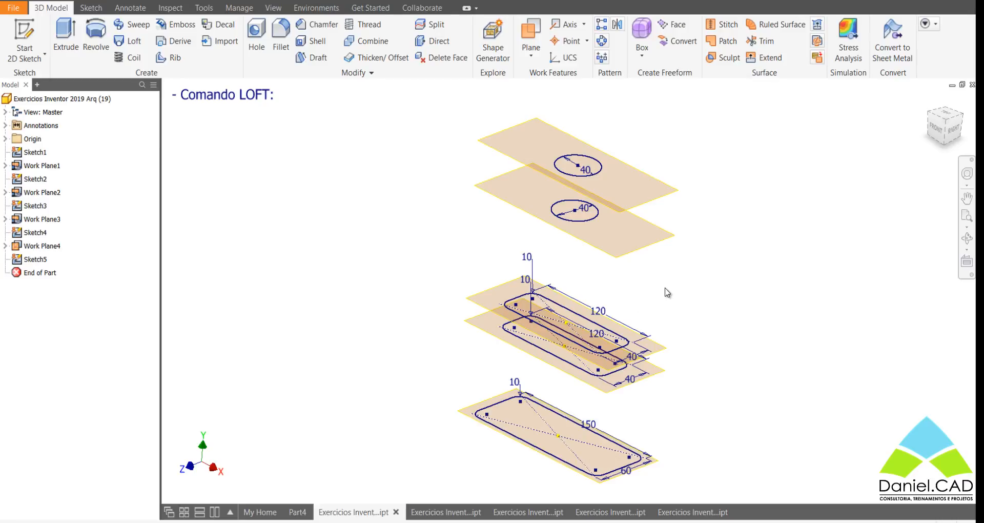
Step: Loft a solid bottle through all five sketches in order from the 150 × 60 mm base to the top circle, and undo it
{"action": "left_click", "coordinate": [134, 42]}
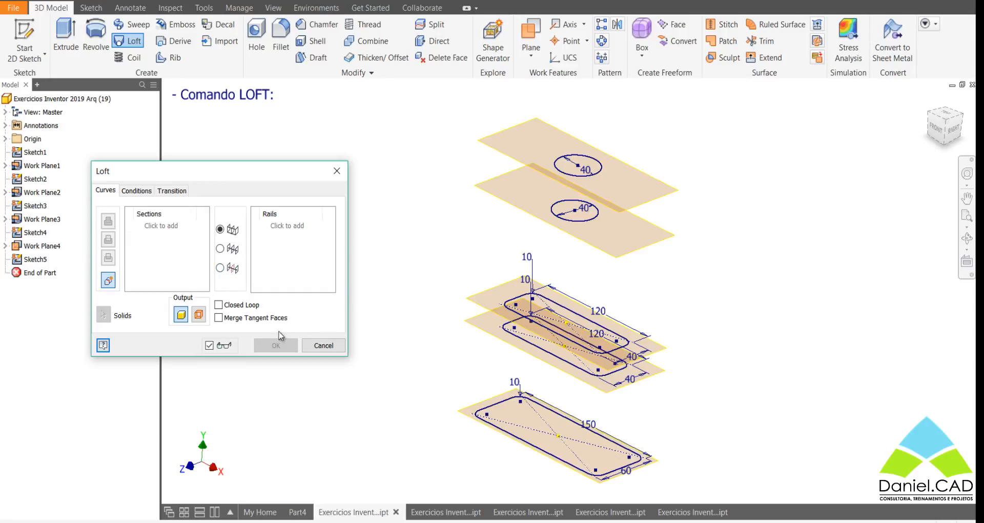
{"action": "left_click", "coordinate": [134, 226]}
{"action": "left_click", "coordinate": [521, 442]}
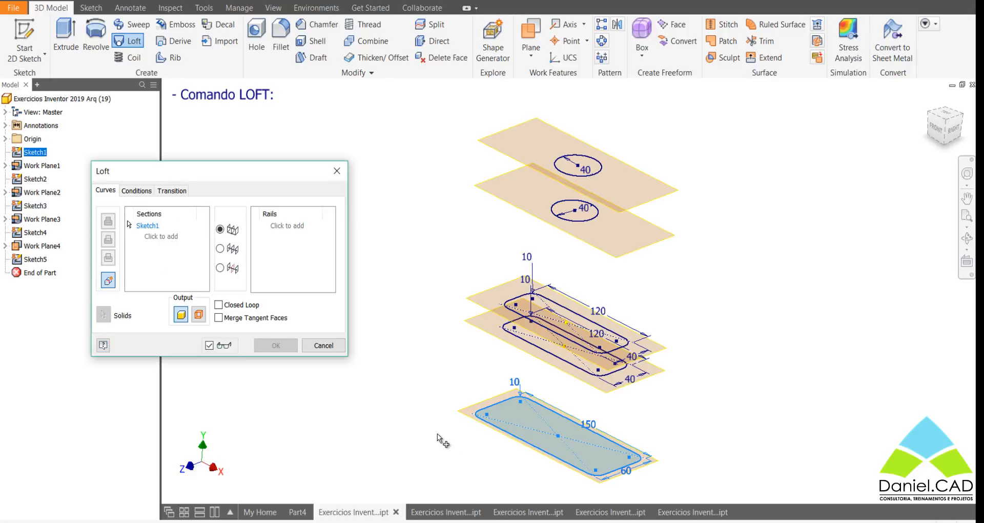
{"action": "left_click", "coordinate": [558, 354]}
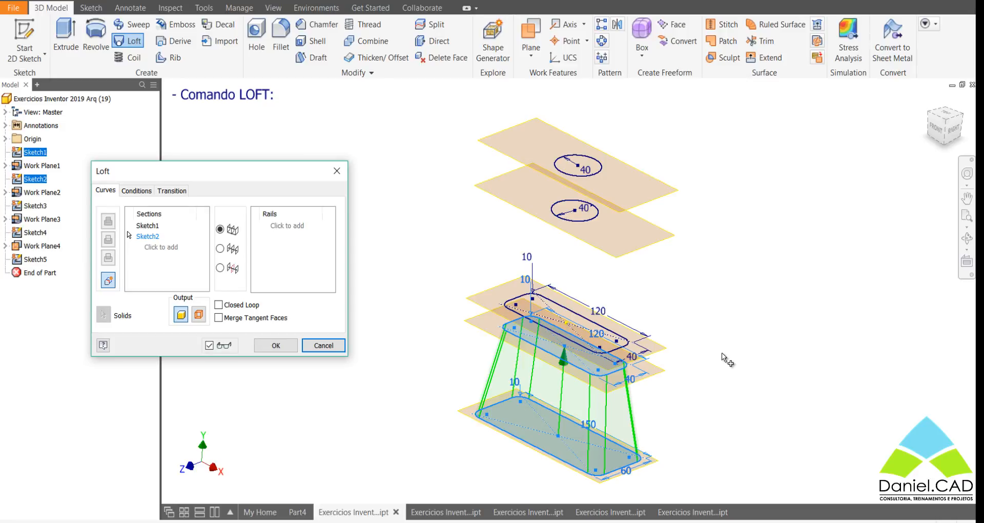
{"action": "left_click", "coordinate": [581, 351]}
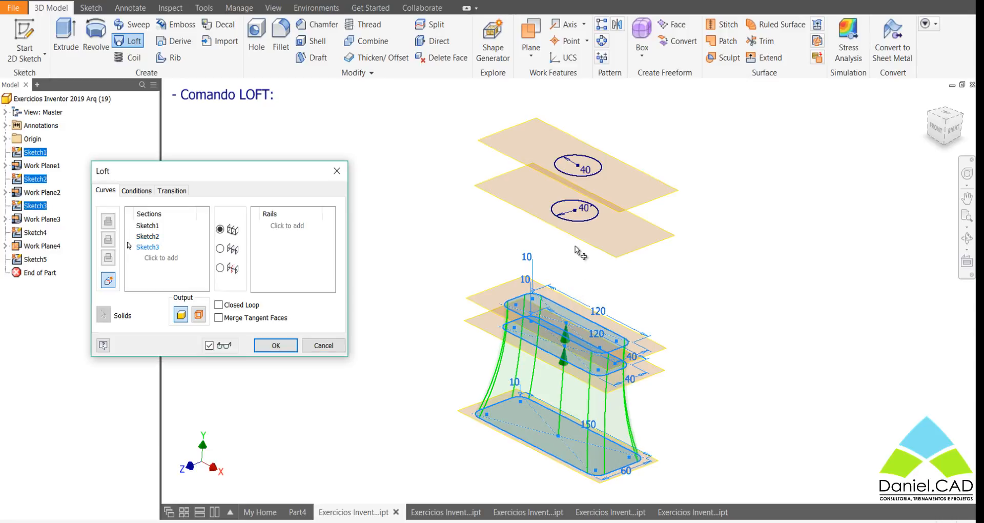
{"action": "left_click", "coordinate": [576, 225]}
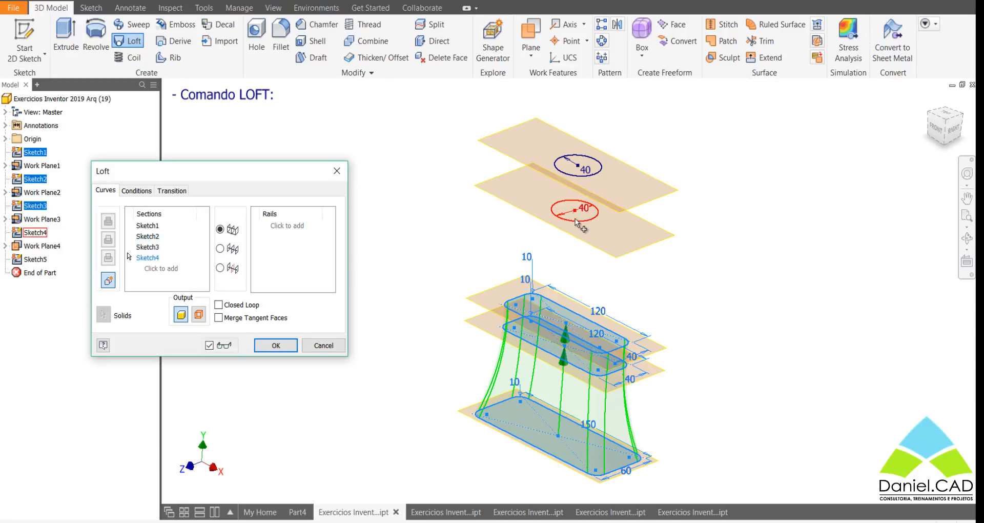
{"action": "left_click", "coordinate": [584, 177]}
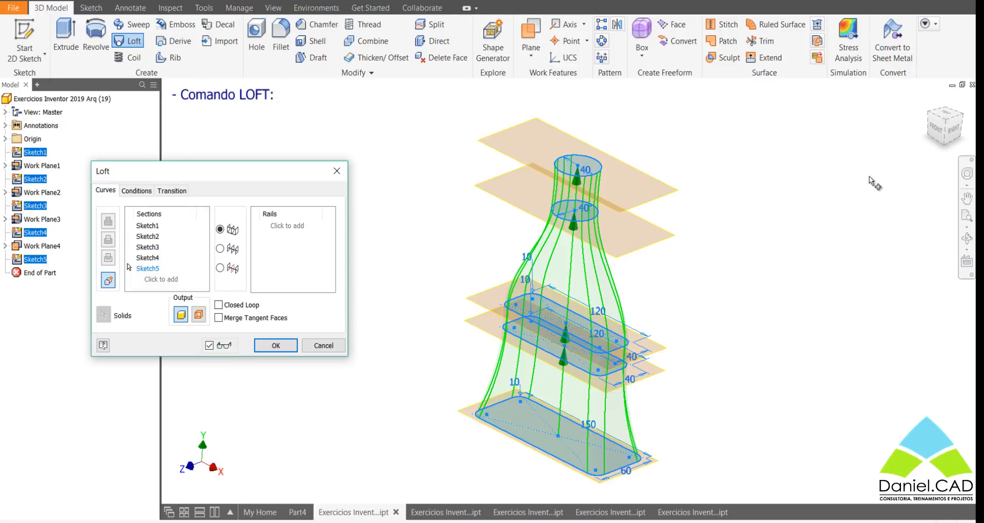
{"action": "left_click", "coordinate": [943, 121]}
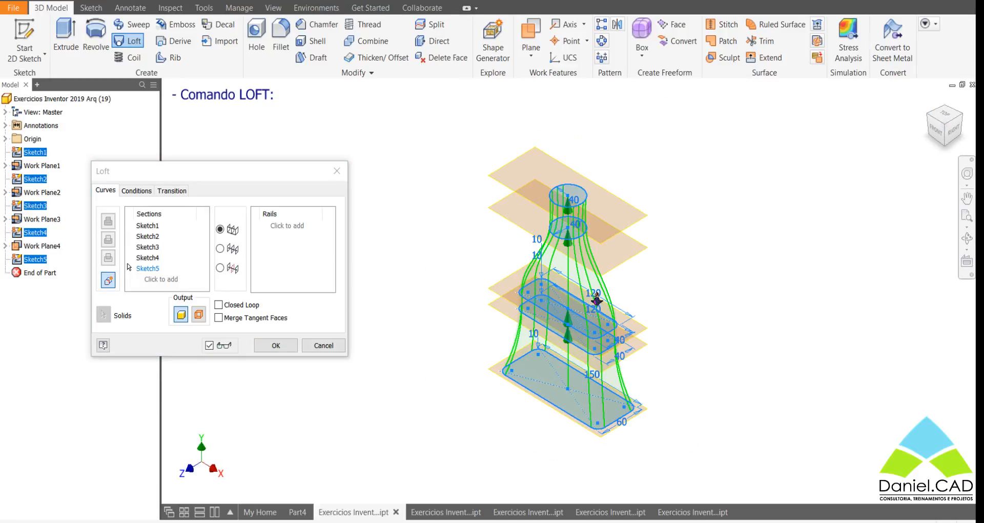
{"action": "scroll", "coordinate": [607, 278], "scroll_direction": "up", "scroll_amount": 1}
{"action": "middle_click_drag", "start_coordinate": [697, 300], "coordinate": [704, 283]}
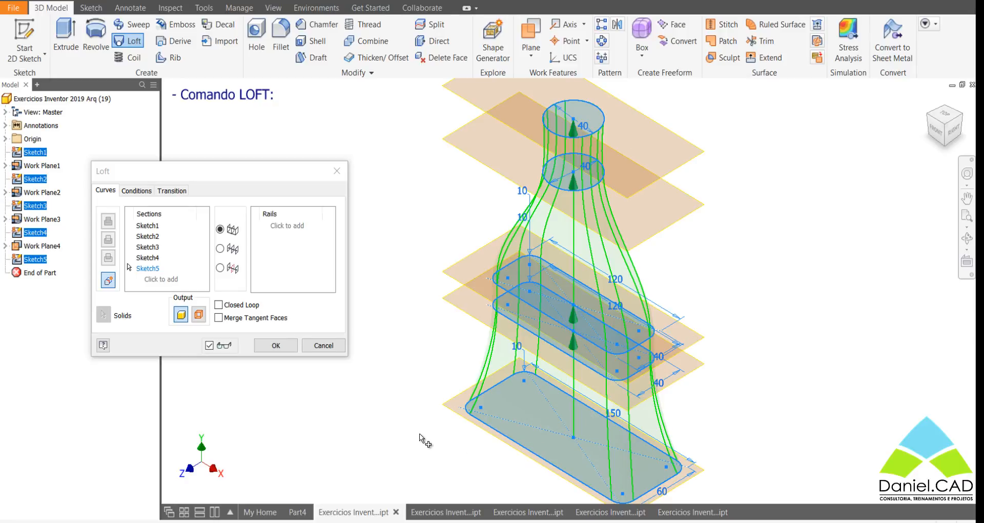
{"action": "left_click", "coordinate": [276, 345]}
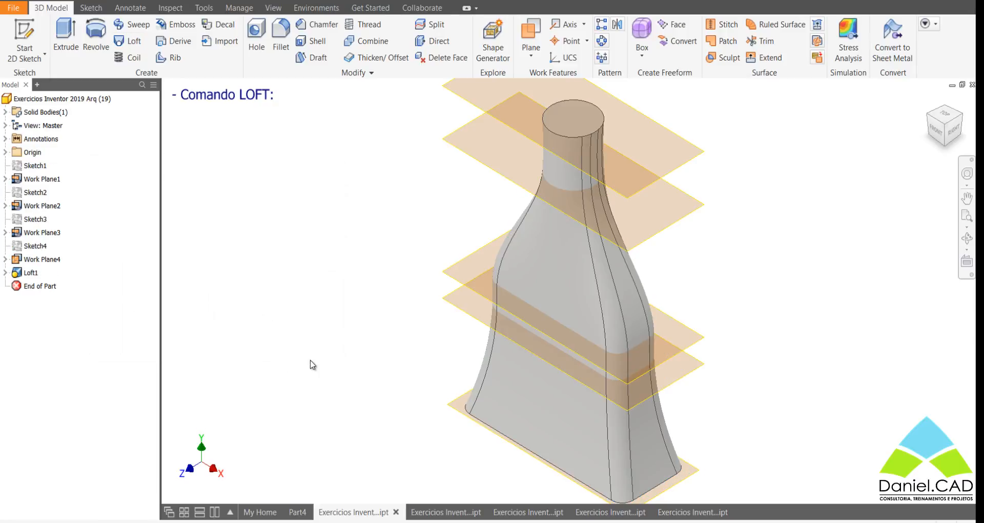
{"action": "key", "text": "ctrl+z"}
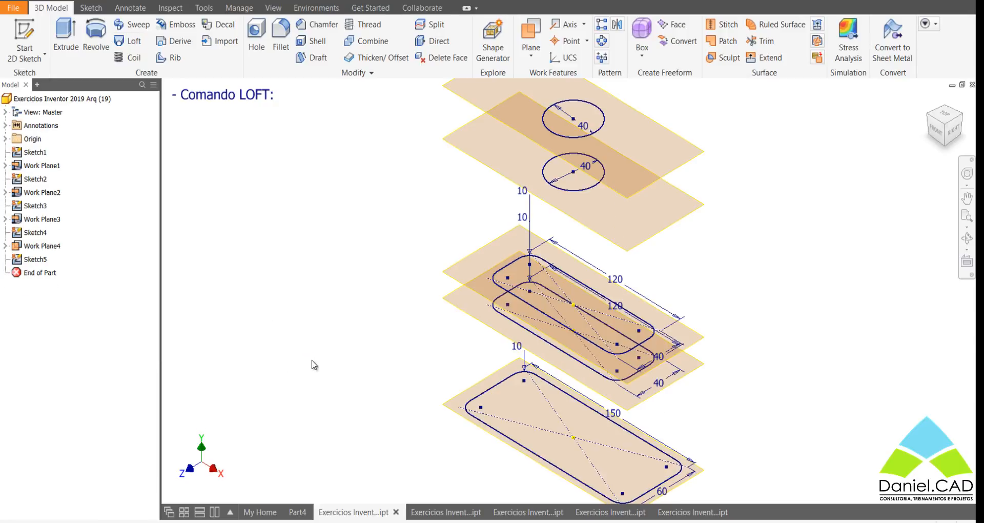
Step: Try a loft with sections out of order, picking Sketch1, Sketch3, Sketch4, Sketch5 and finally Sketch2, and cancel it
{"action": "left_click", "coordinate": [121, 45]}
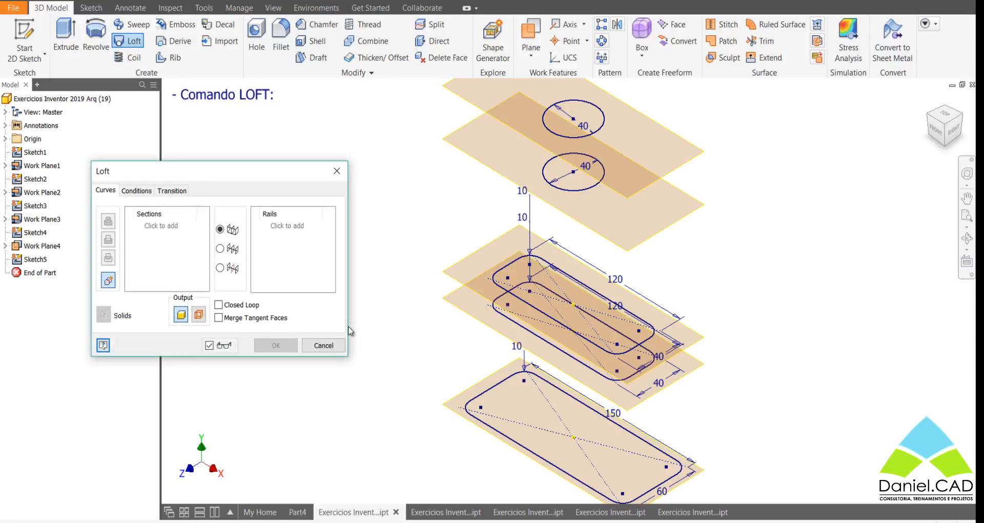
{"action": "left_click", "coordinate": [495, 439]}
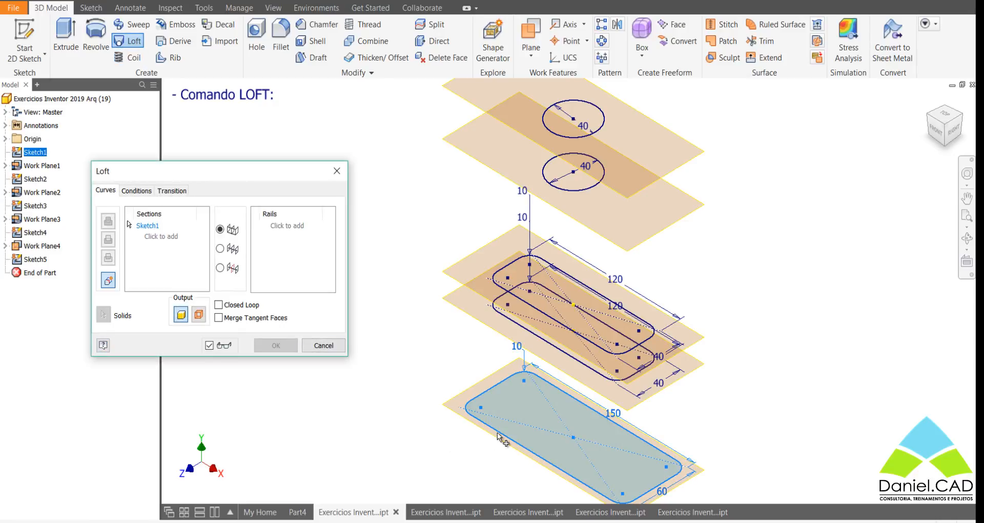
{"action": "left_click", "coordinate": [563, 325]}
{"action": "left_click", "coordinate": [580, 189]}
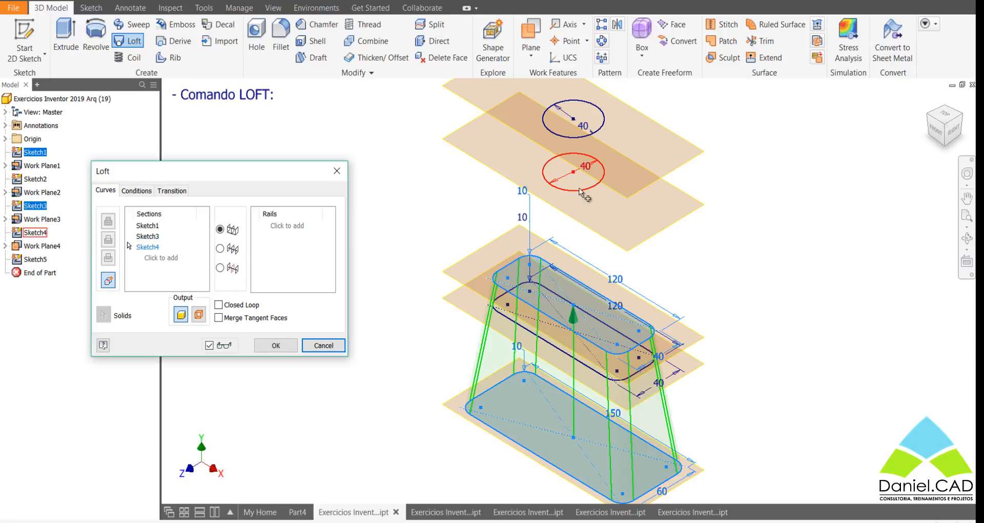
{"action": "left_click", "coordinate": [585, 137]}
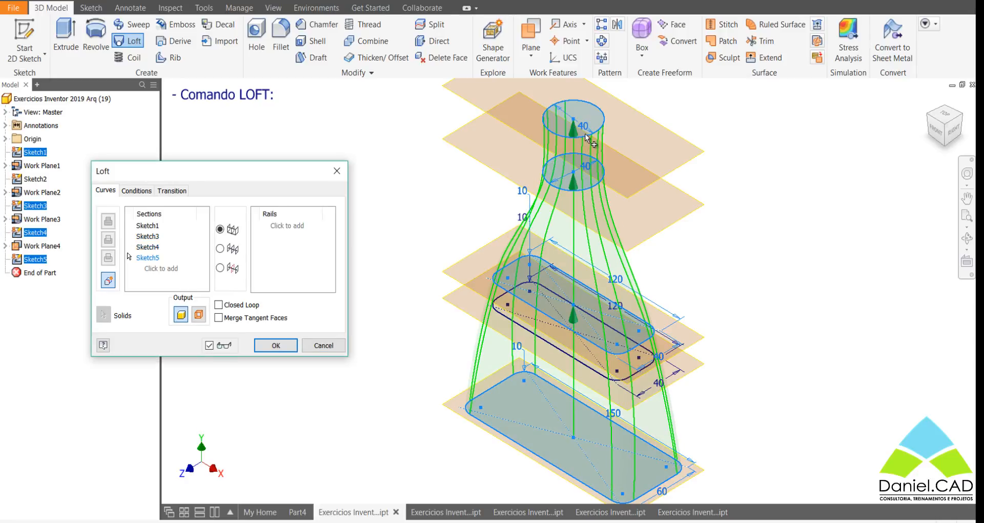
{"action": "left_click", "coordinate": [557, 348]}
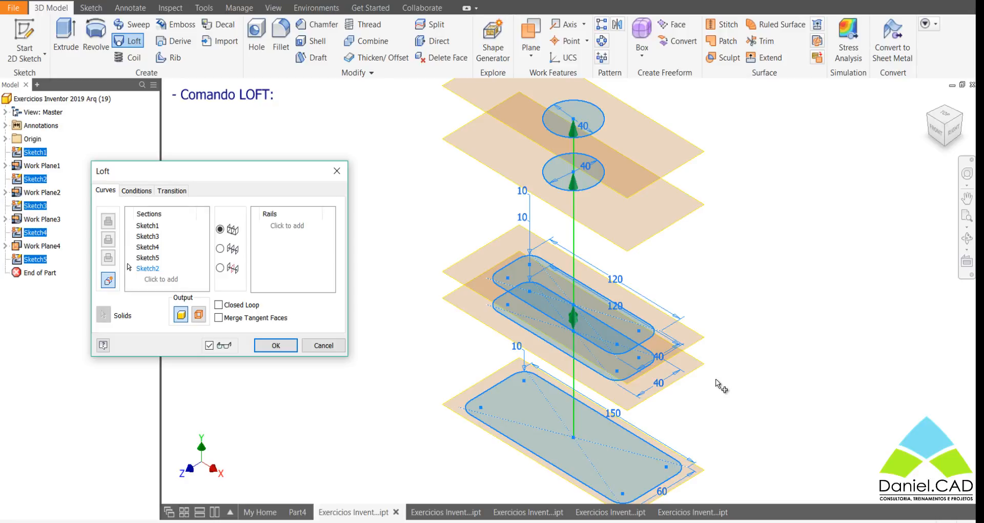
{"action": "left_click", "coordinate": [337, 170]}
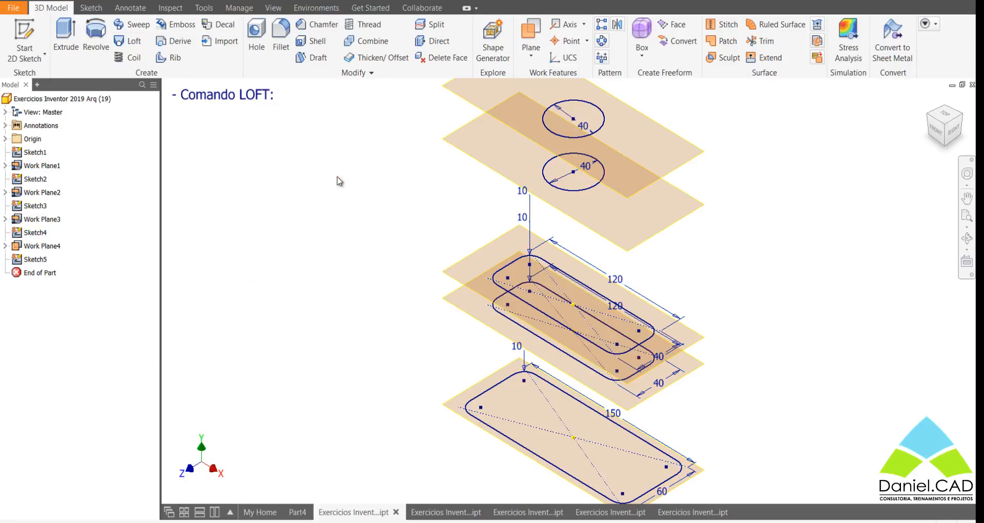
Step: Try a loft that takes Sketch3 before Sketch2, followed by the lower circle in Sketch4, and cancel it
{"action": "left_click", "coordinate": [131, 40]}
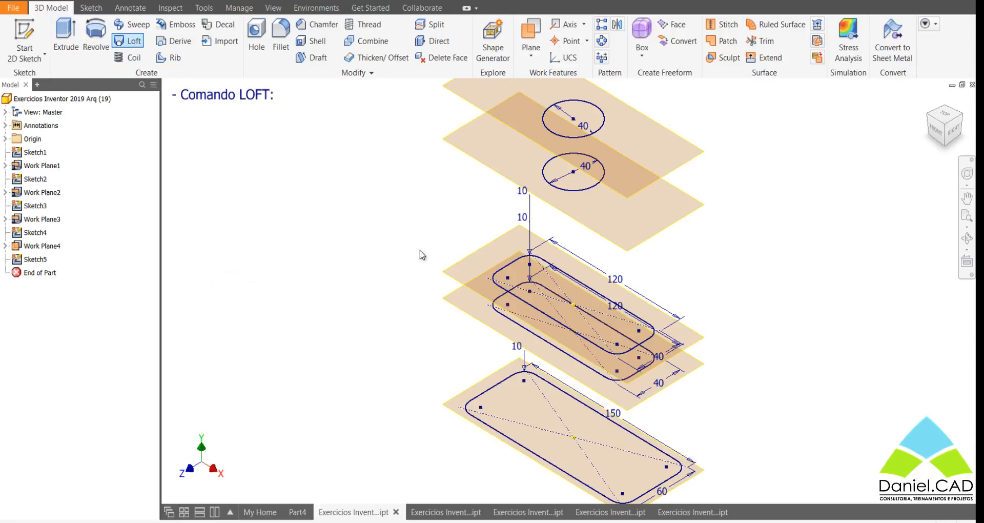
{"action": "left_click", "coordinate": [545, 461]}
{"action": "left_click", "coordinate": [565, 332]}
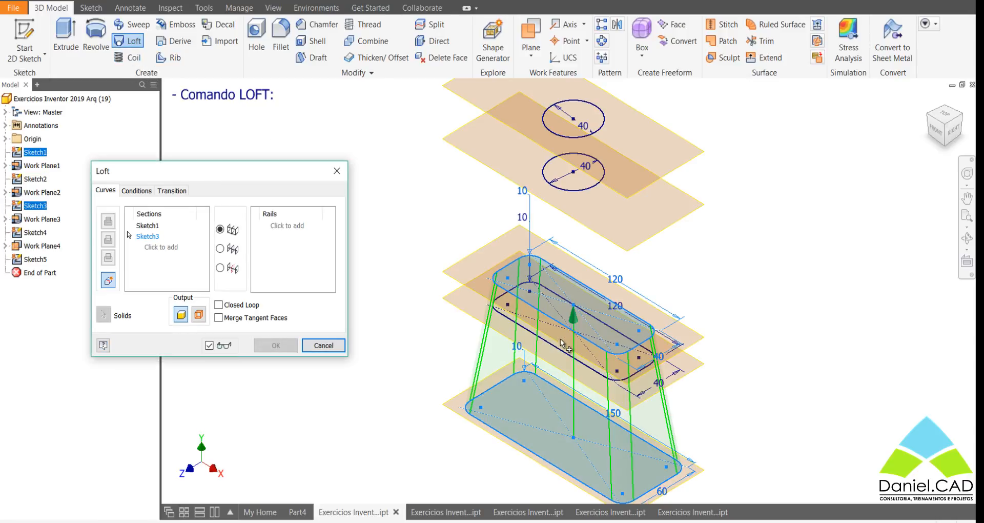
{"action": "left_click", "coordinate": [563, 353]}
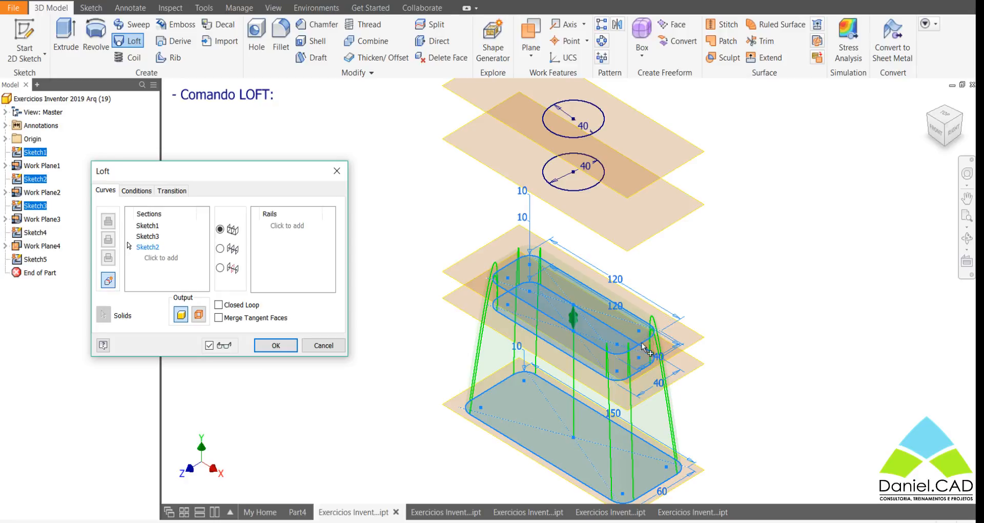
{"action": "left_click", "coordinate": [586, 189]}
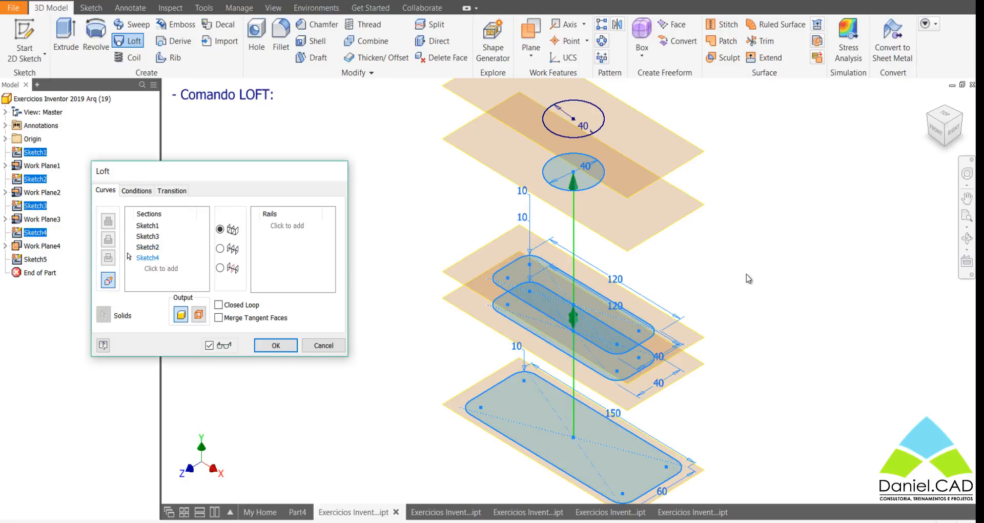
{"action": "key", "text": "Escape"}
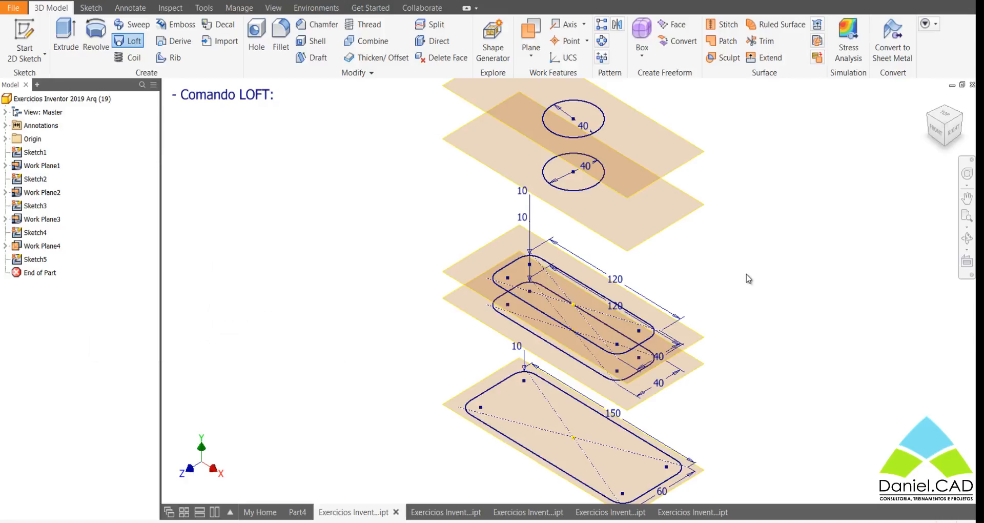
Step: Start a solid loft and add Sketch1 through Sketch5 as sections in order from the base to the top
{"action": "left_click", "coordinate": [131, 41]}
{"action": "left_click", "coordinate": [541, 369]}
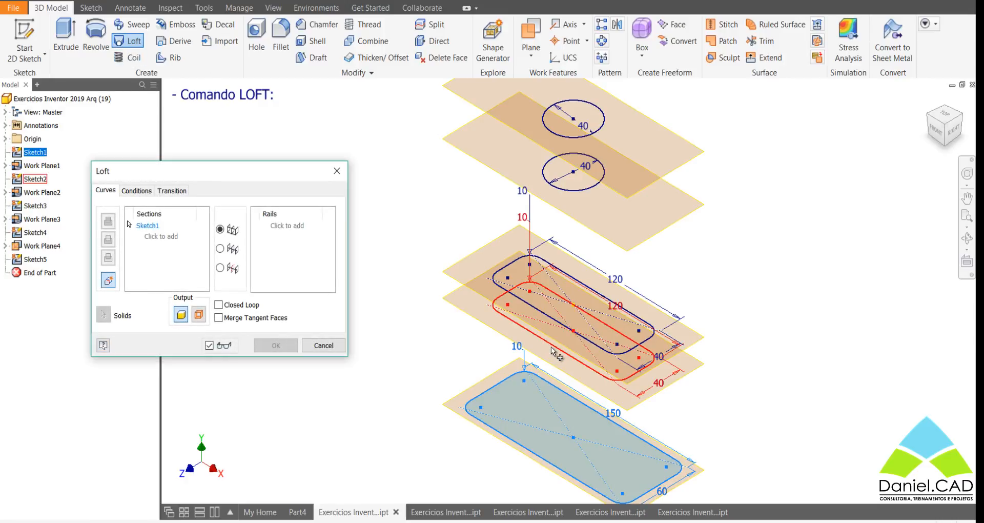
{"action": "left_click", "coordinate": [552, 345]}
{"action": "left_click", "coordinate": [564, 290]}
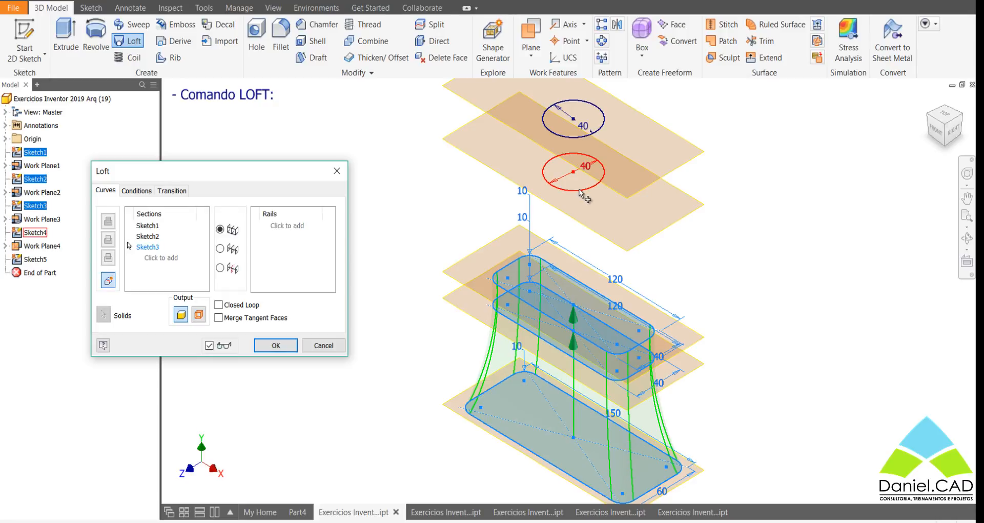
{"action": "left_click", "coordinate": [578, 190]}
{"action": "left_click", "coordinate": [581, 137]}
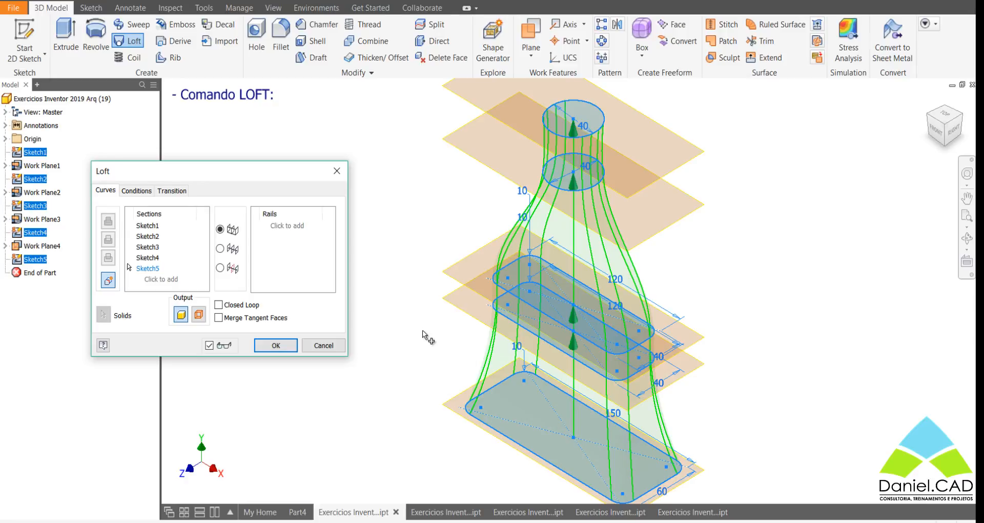
Step: Apply a Direction Condition to the loft's base section, Sketch1
{"action": "left_click", "coordinate": [148, 191]}
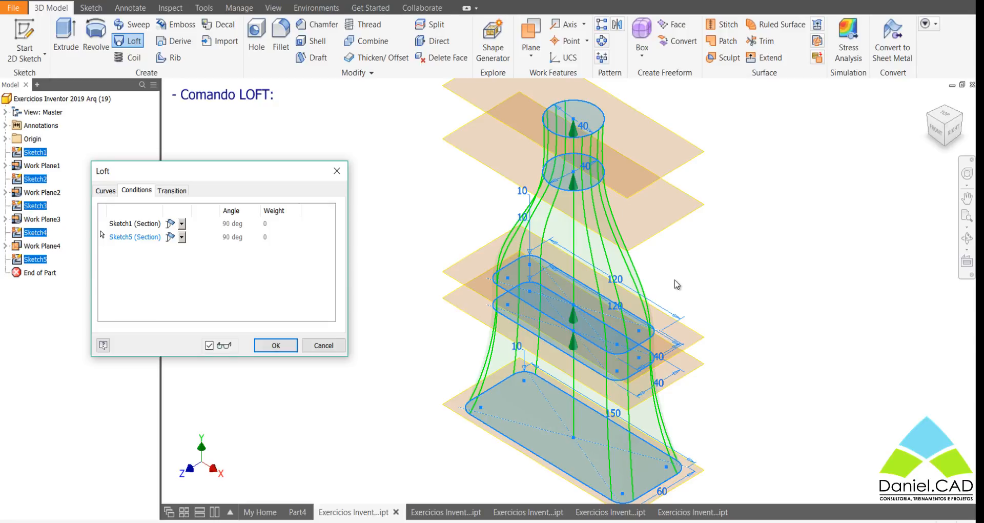
{"action": "left_click", "coordinate": [185, 225]}
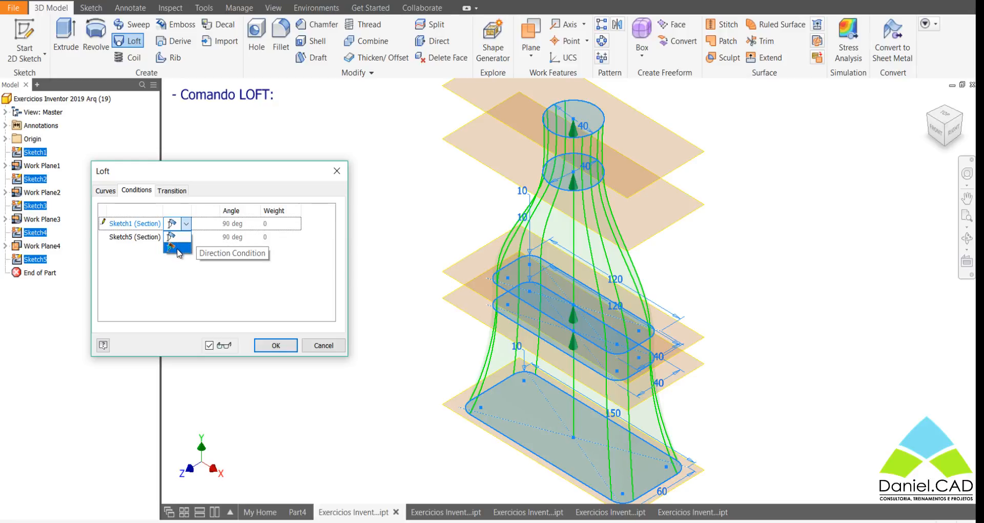
{"action": "left_click", "coordinate": [178, 248]}
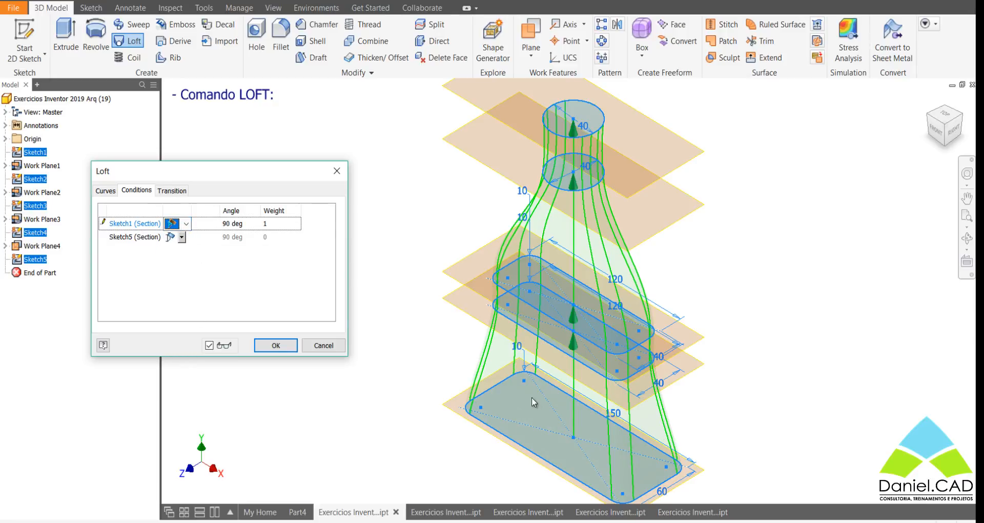
{"action": "middle_click_drag", "start_coordinate": [501, 368], "coordinate": [451, 285]}
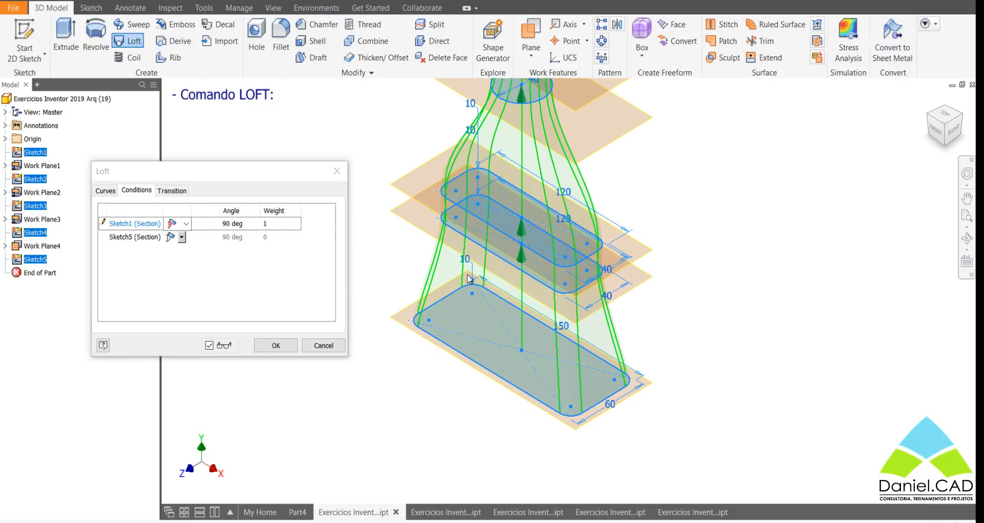
{"action": "middle_click_drag", "start_coordinate": [503, 318], "coordinate": [469, 289]}
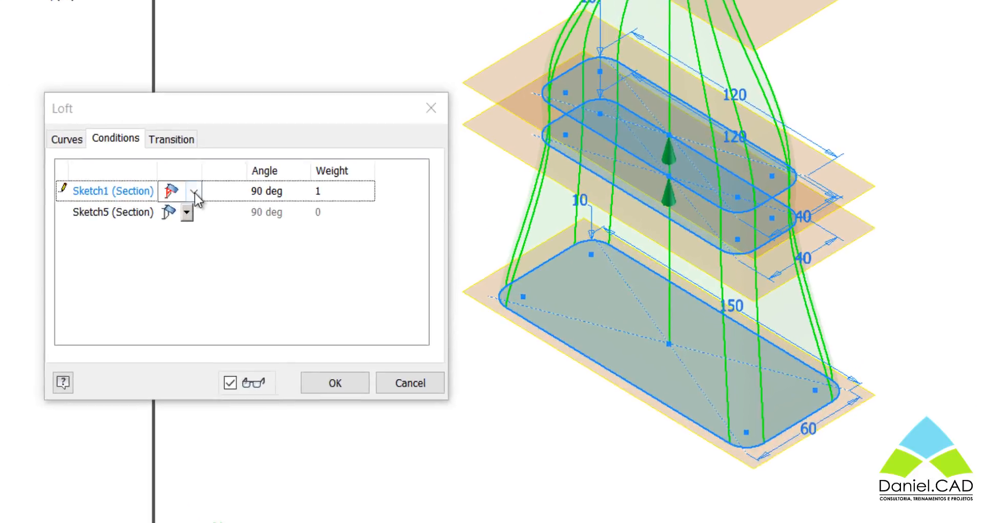
Step: Remove the Direction Condition from the Sketch1 section and reapply it to compare the loft's shape at the base
{"action": "left_click", "coordinate": [186, 224]}
{"action": "left_click", "coordinate": [177, 205]}
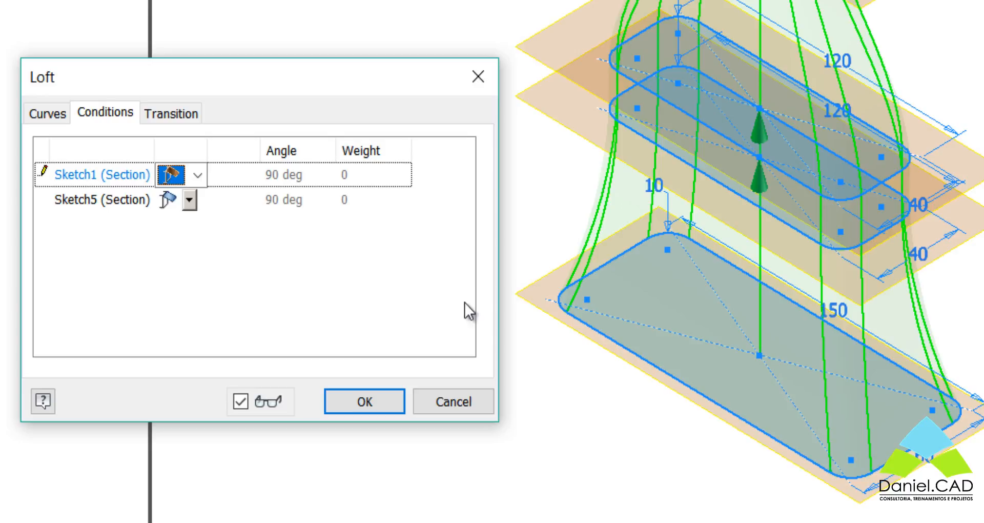
{"action": "left_click", "coordinate": [198, 175]}
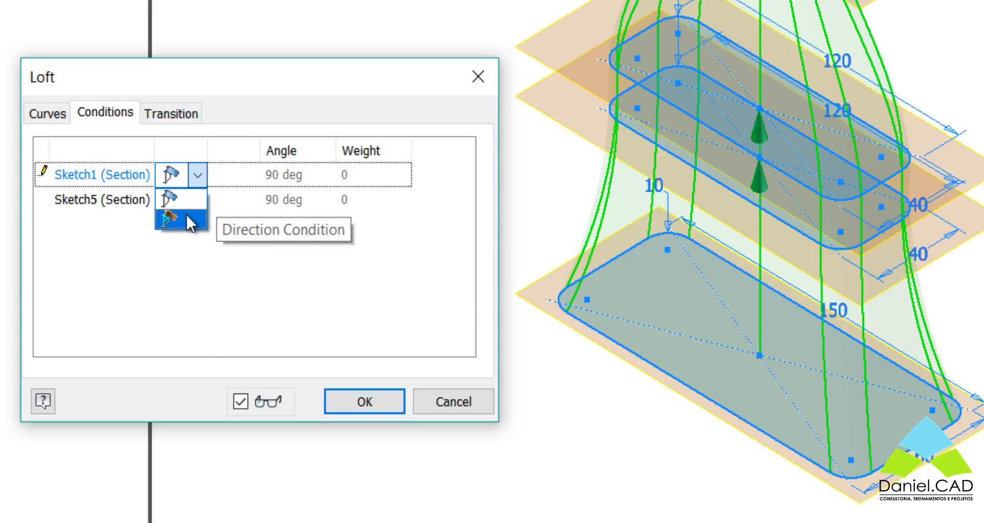
{"action": "left_click", "coordinate": [186, 214]}
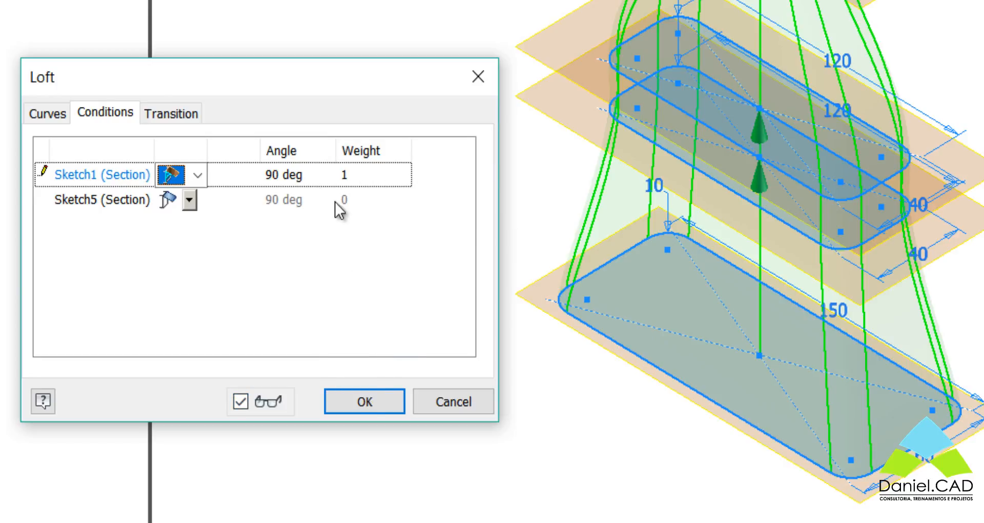
Step: Try weights of 3, 20 and 10 for the Direction Condition on the loft's Sketch1 section
{"action": "left_click", "coordinate": [373, 168]}
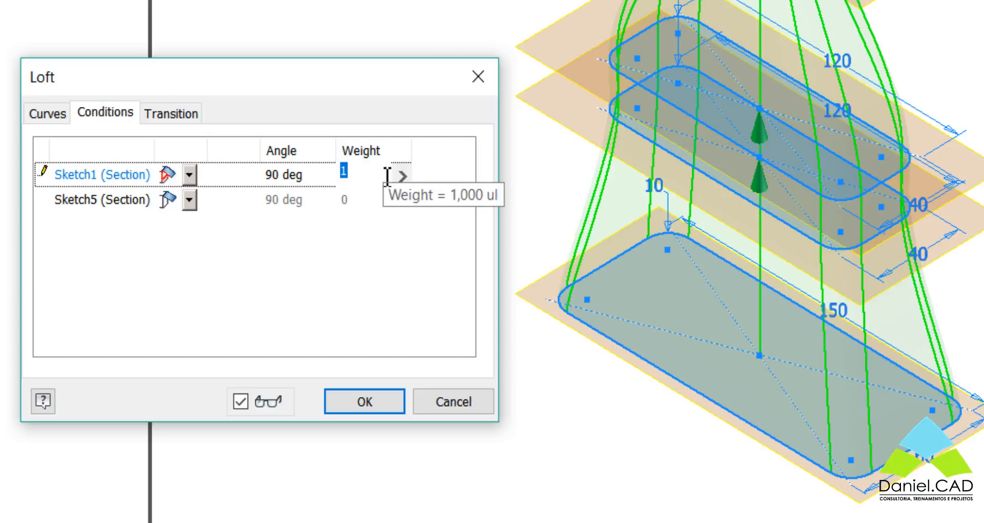
{"action": "type", "text": "3"}
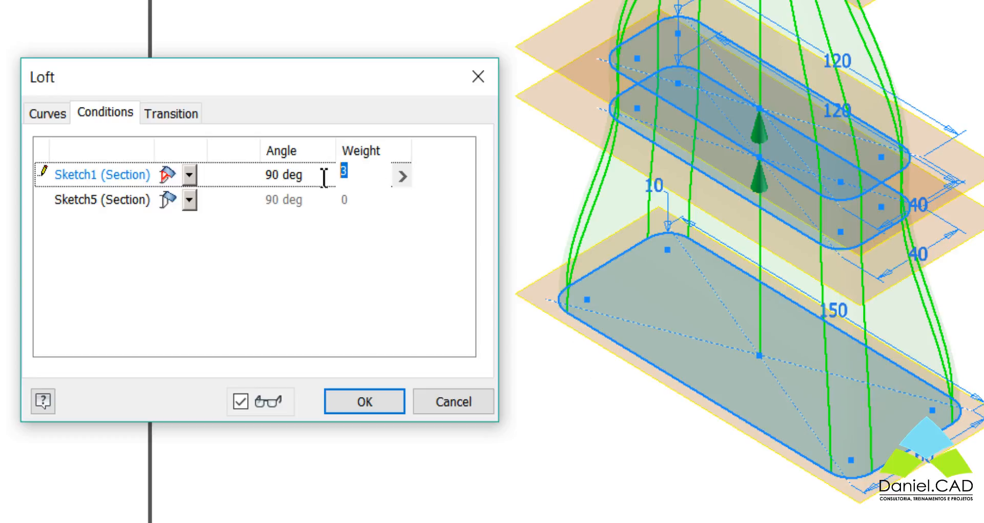
{"action": "key", "text": "BackSpace"}
{"action": "type", "text": "20"}
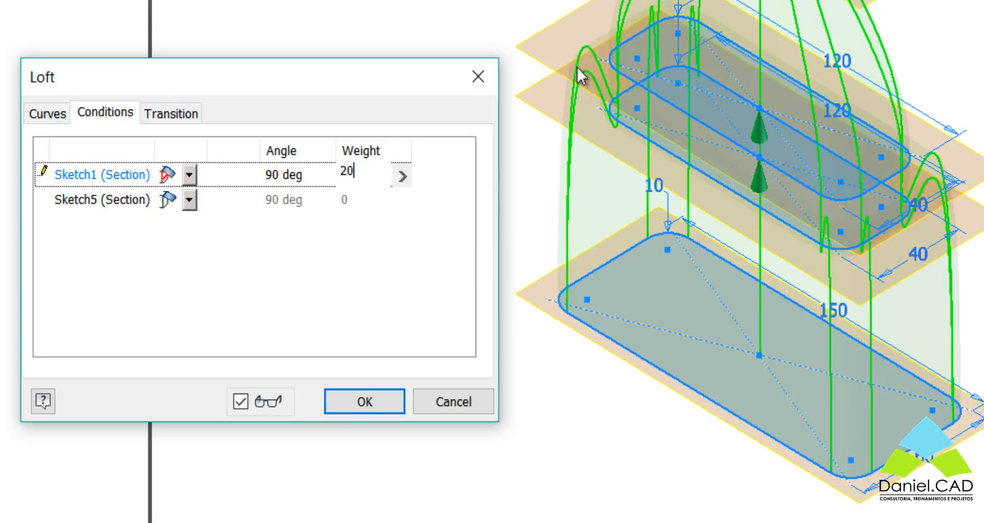
{"action": "double_click", "coordinate": [367, 177]}
{"action": "type", "text": "10"}
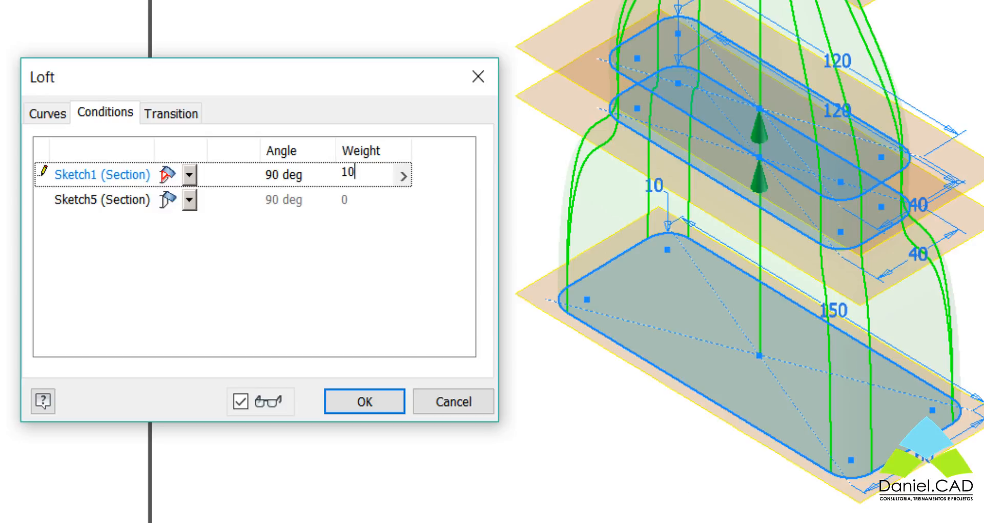
Step: Try an 80-degree angle on the Sketch1 section, create the loft, and undo it
{"action": "left_click", "coordinate": [311, 175]}
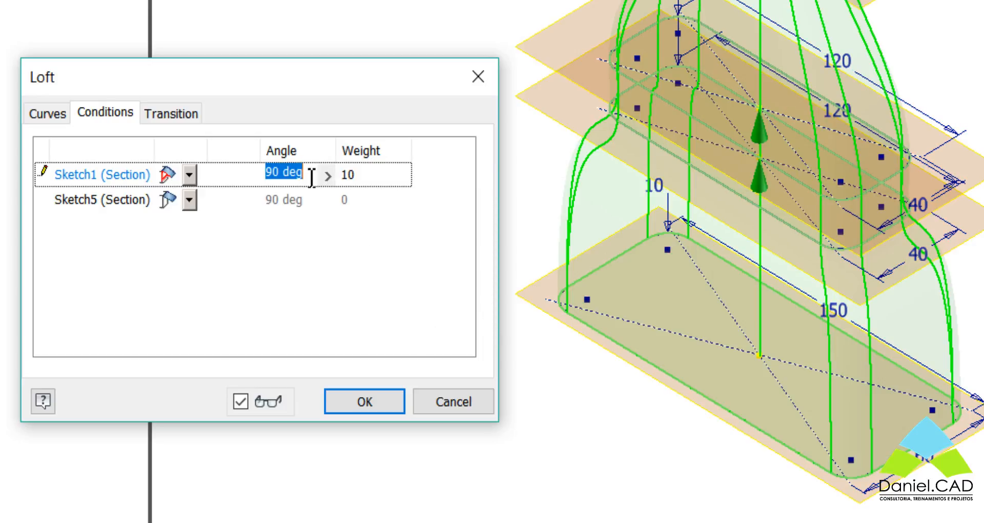
{"action": "type", "text": "80"}
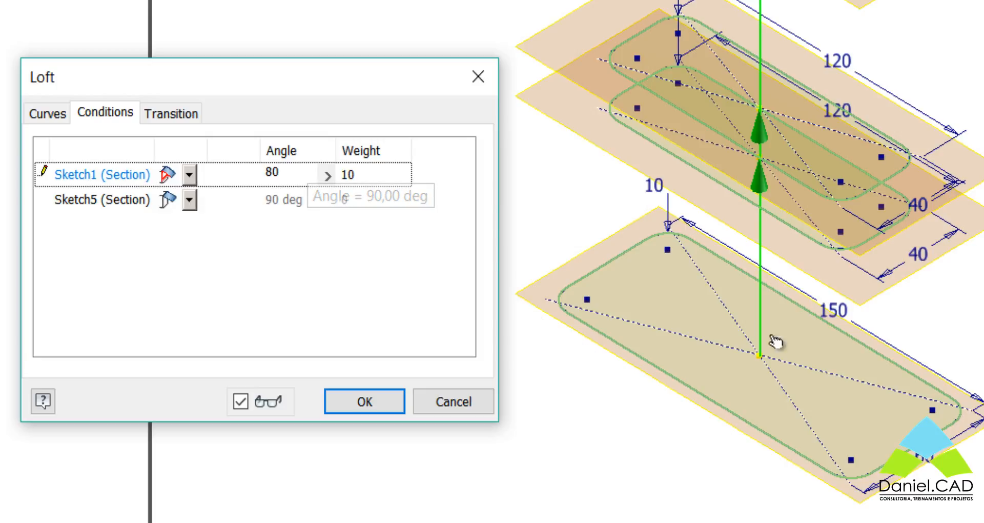
{"action": "left_click", "coordinate": [362, 401]}
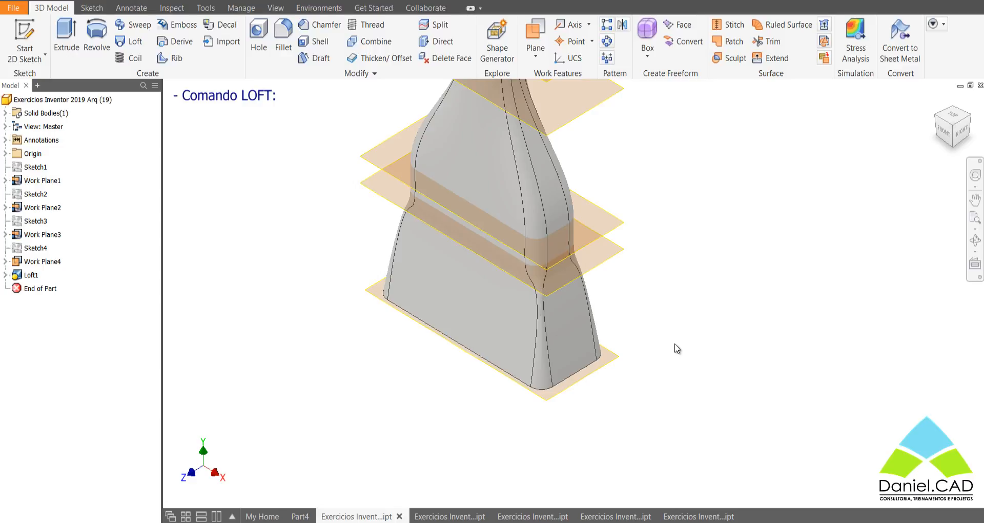
{"action": "key", "text": "ctrl+z"}
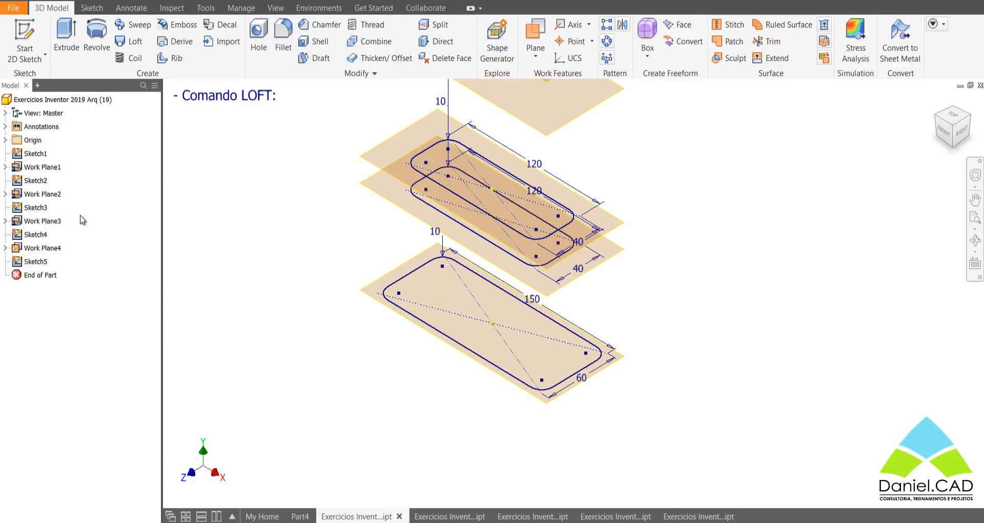
Step: Recreate the loft through Sketch1 to Sketch5 in order, with a Direction Condition of weight 10 on the Sketch1 section
{"action": "left_click", "coordinate": [129, 41]}
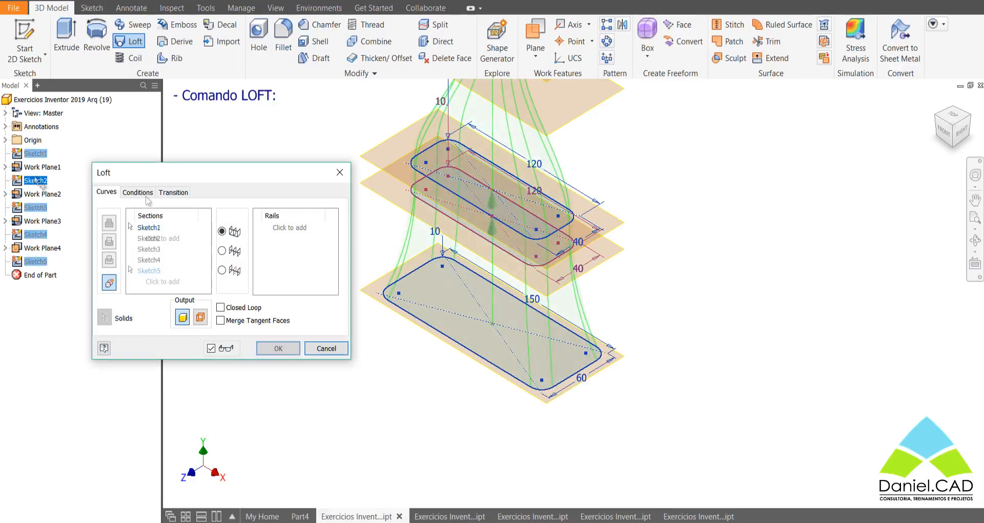
{"action": "left_click", "coordinate": [145, 194]}
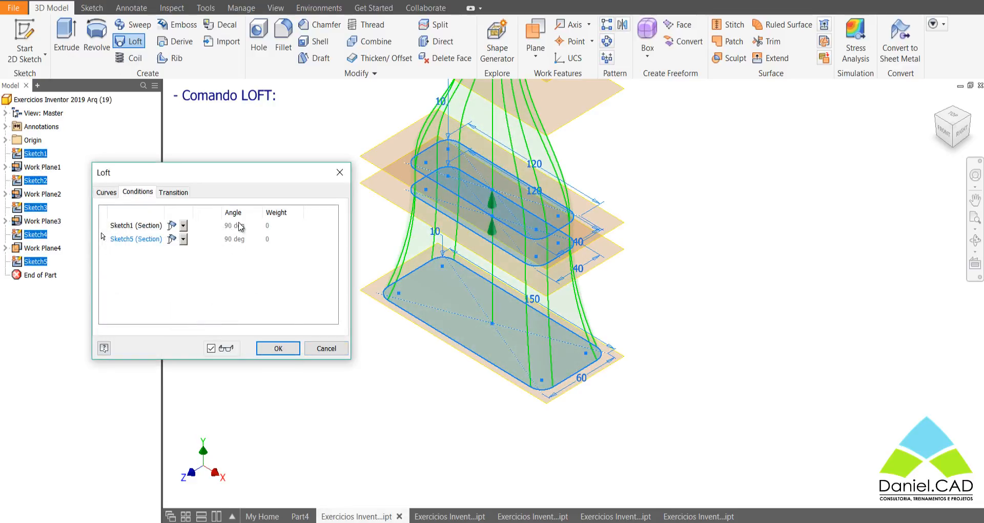
{"action": "left_click", "coordinate": [183, 226]}
{"action": "left_click", "coordinate": [176, 247]}
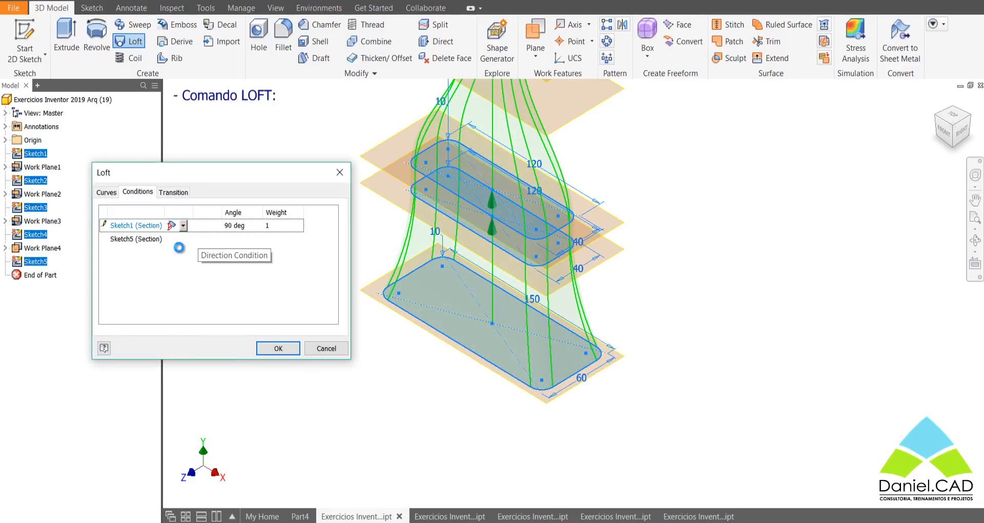
{"action": "left_click", "coordinate": [292, 226]}
{"action": "type", "text": "10"}
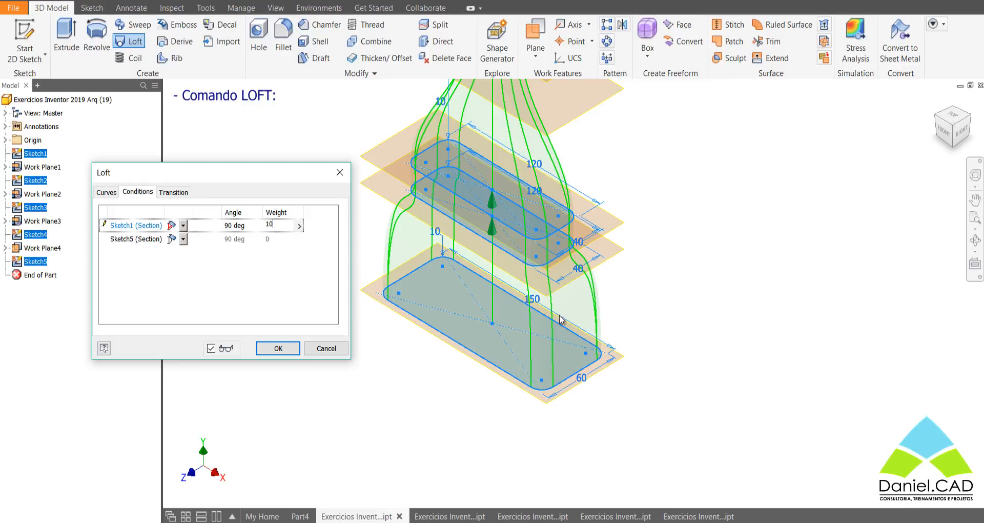
{"action": "left_click", "coordinate": [284, 350]}
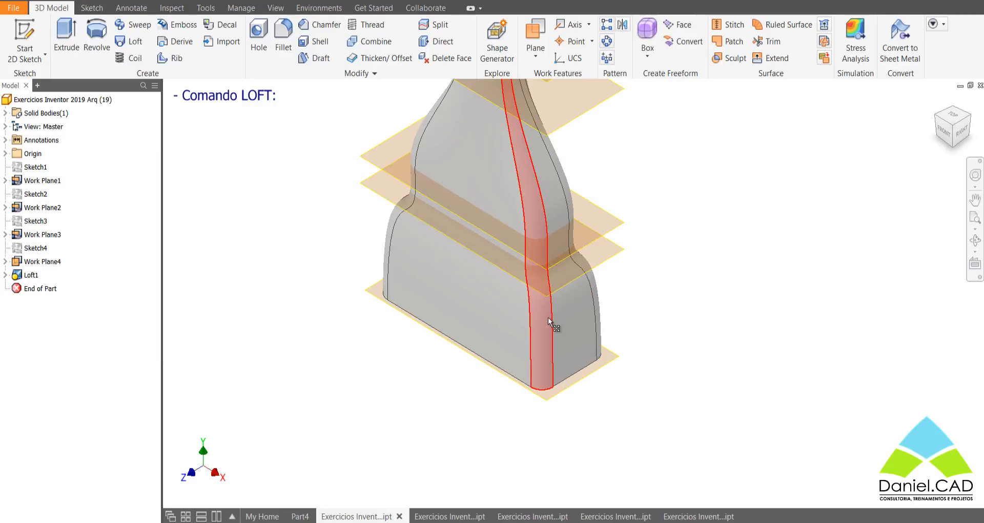
{"action": "middle_click_drag", "start_coordinate": [697, 263], "coordinate": [738, 351]}
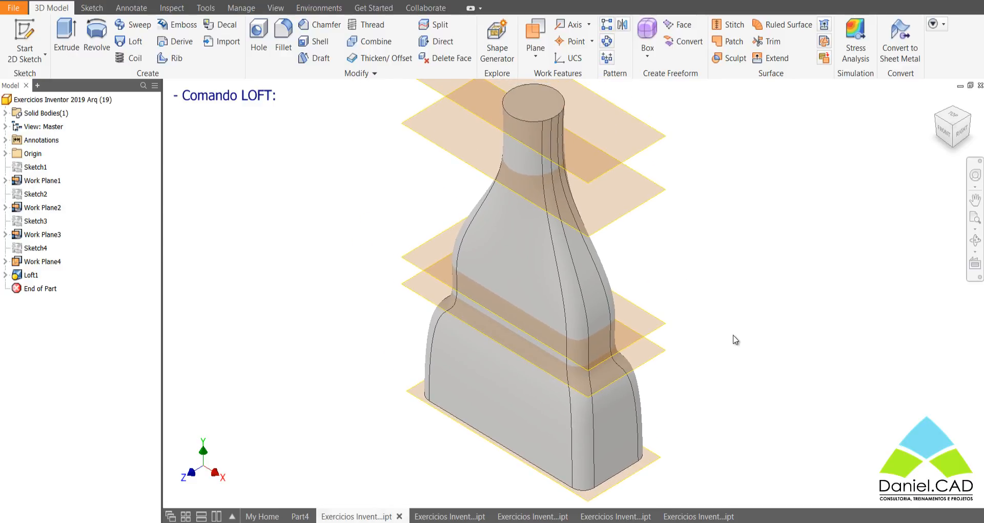
Step: Switch to the part with four stacked teardrop profiles and start a loft through Sketch1, Sketch7, Sketch9 and Sketch11, from base to top
{"action": "left_click", "coordinate": [447, 517]}
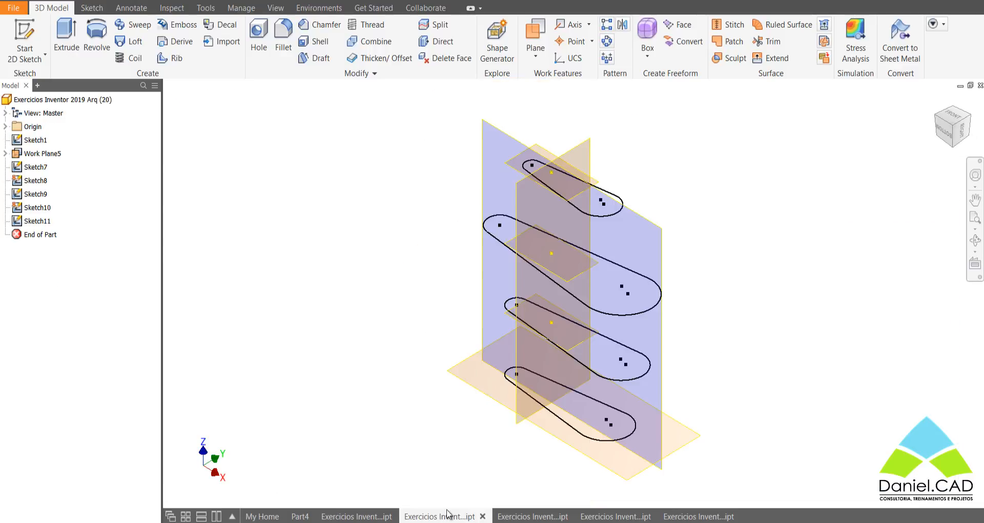
{"action": "left_click", "coordinate": [135, 41]}
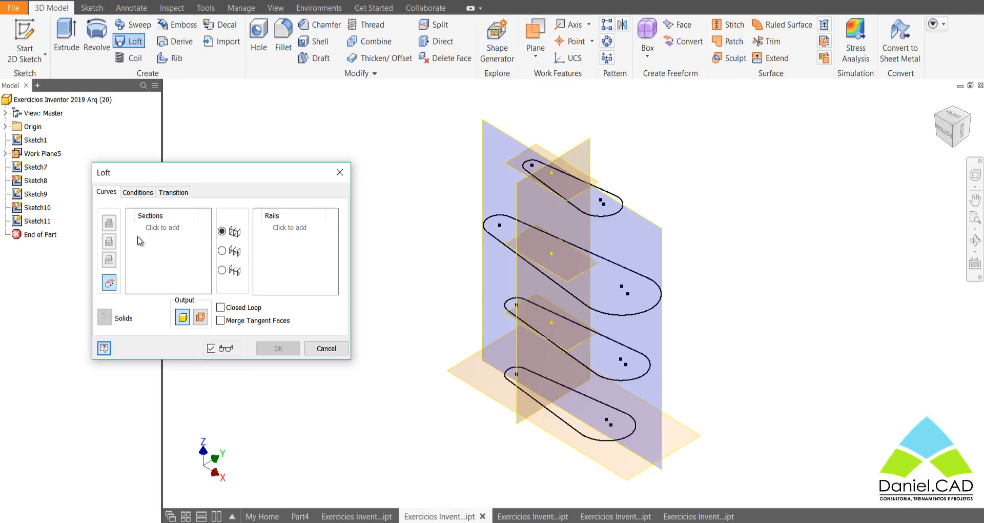
{"action": "left_click", "coordinate": [549, 408]}
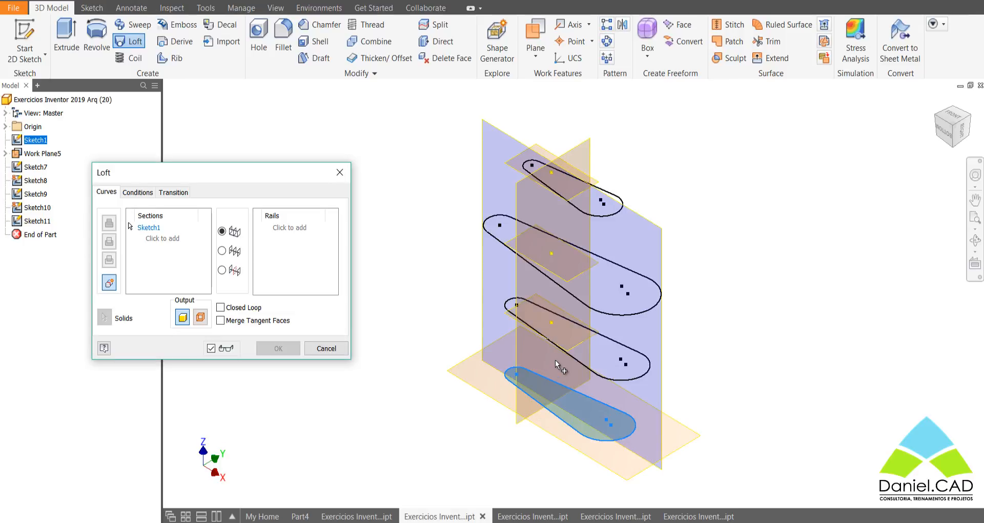
{"action": "left_click", "coordinate": [564, 352]}
{"action": "left_click", "coordinate": [570, 280]}
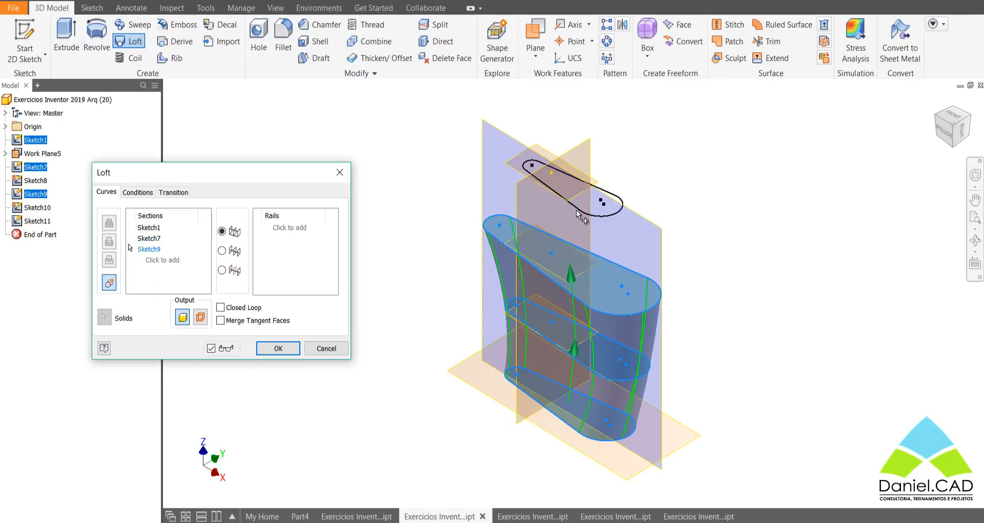
{"action": "left_click", "coordinate": [575, 204]}
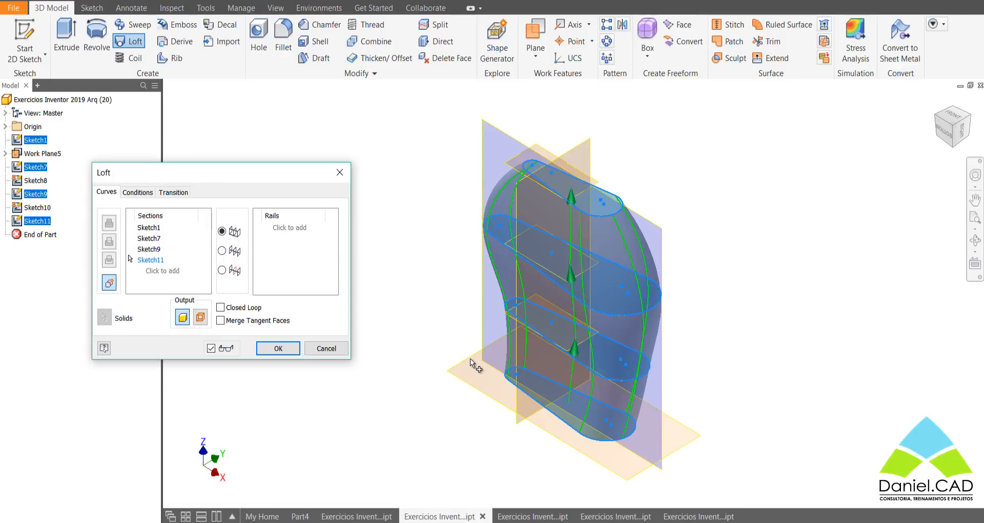
Step: Try a Direction Condition on both end sections of the loft, Sketch1 and Sketch11
{"action": "left_click", "coordinate": [137, 192]}
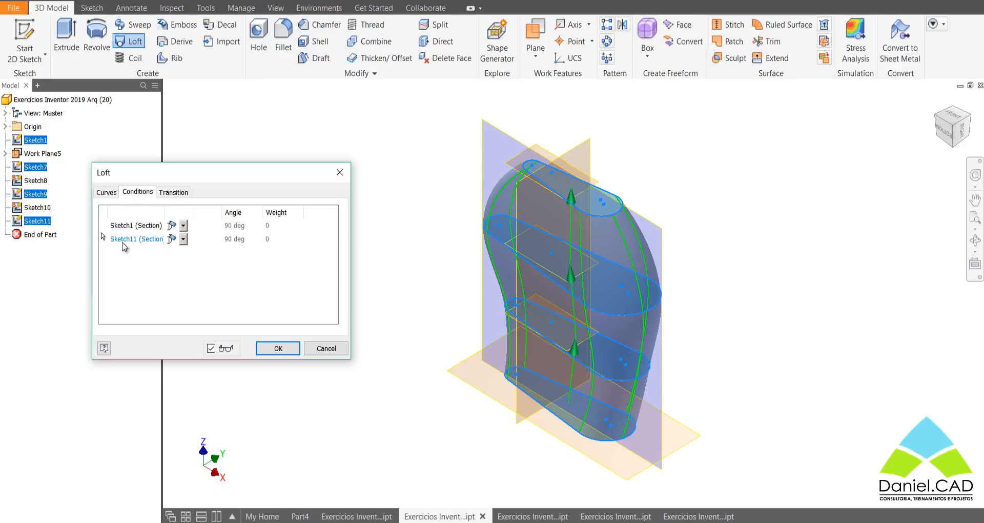
{"action": "left_click", "coordinate": [184, 226]}
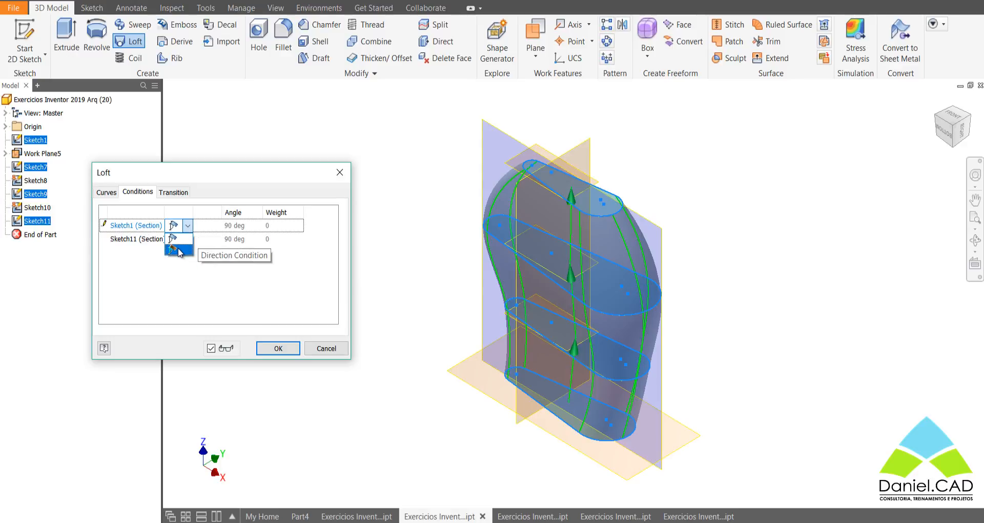
{"action": "left_click", "coordinate": [177, 250]}
{"action": "left_click", "coordinate": [188, 239]}
{"action": "left_click", "coordinate": [175, 263]}
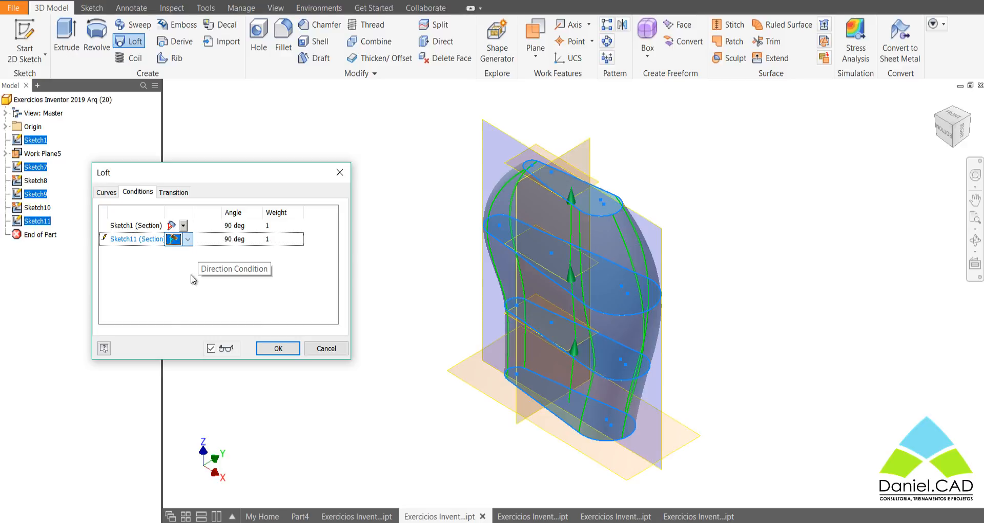
Step: Remove the Direction Condition from the Sketch1 and Sketch11 sections and create the solid loft
{"action": "left_click", "coordinate": [176, 226]}
{"action": "left_click", "coordinate": [187, 225]}
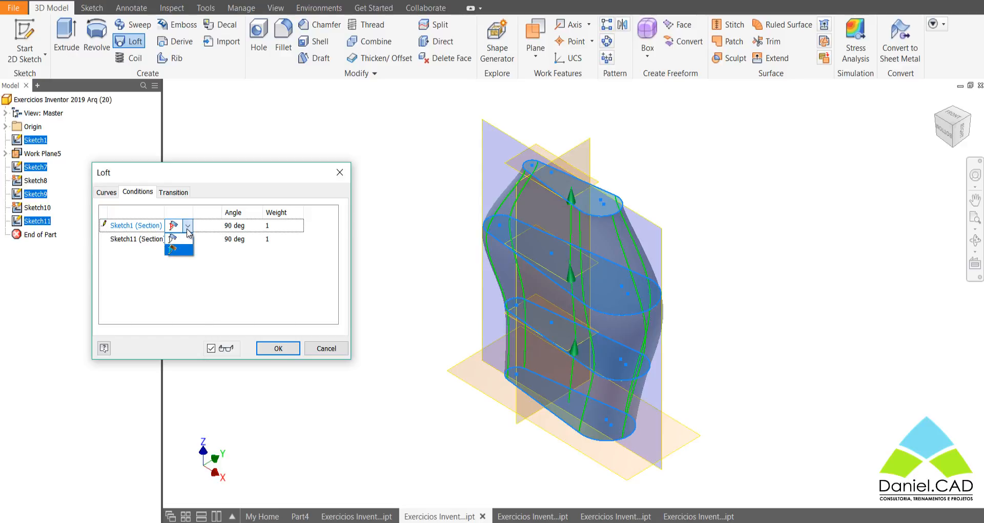
{"action": "left_click", "coordinate": [182, 239]}
{"action": "left_click", "coordinate": [183, 240]}
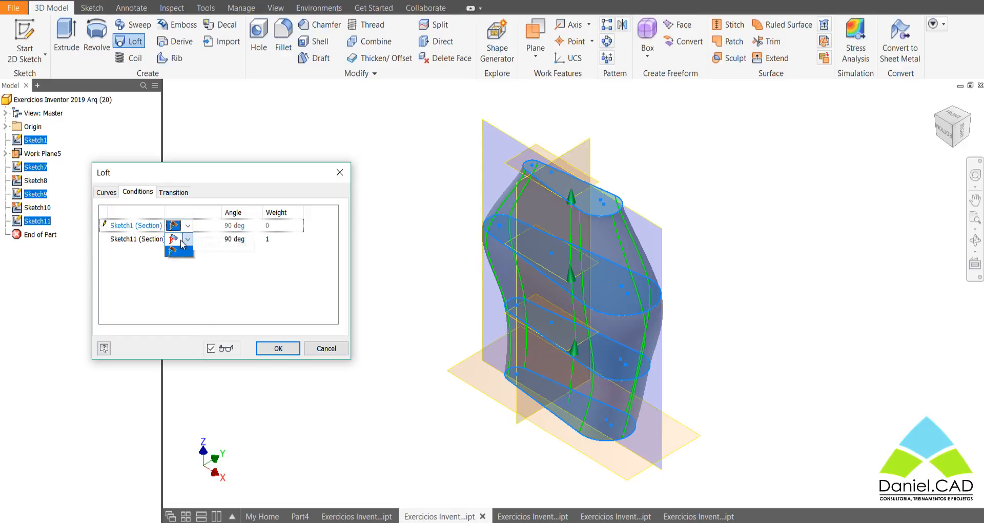
{"action": "left_click", "coordinate": [179, 251]}
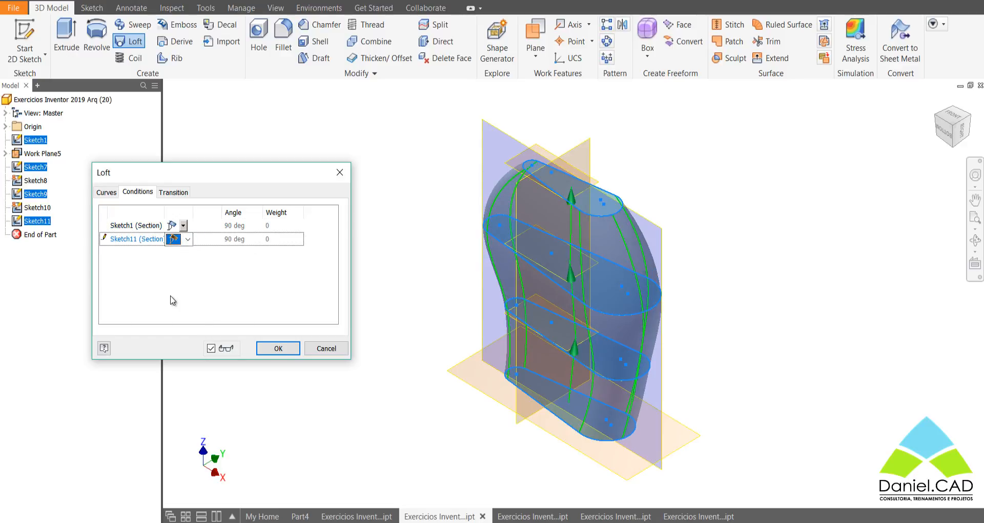
{"action": "left_click", "coordinate": [106, 193]}
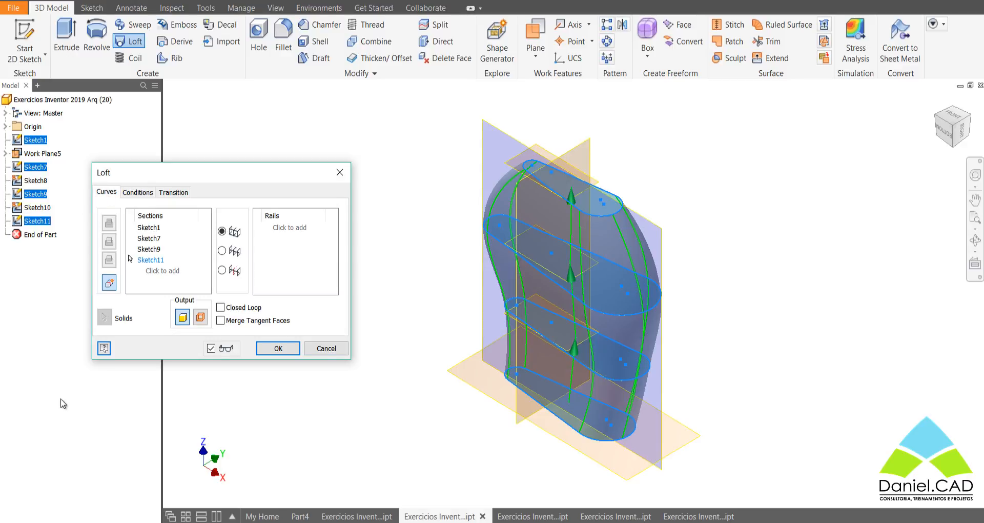
{"action": "left_click", "coordinate": [277, 350]}
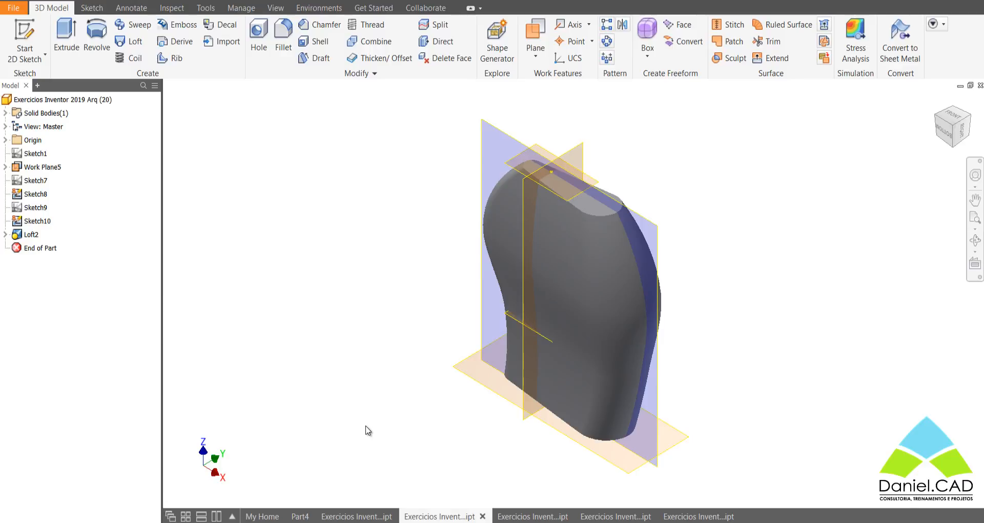
Step: Change the visual style to Shaded with Edges and inspect the lofted body from another angle
{"action": "left_click", "coordinate": [276, 8]}
{"action": "left_click", "coordinate": [159, 61]}
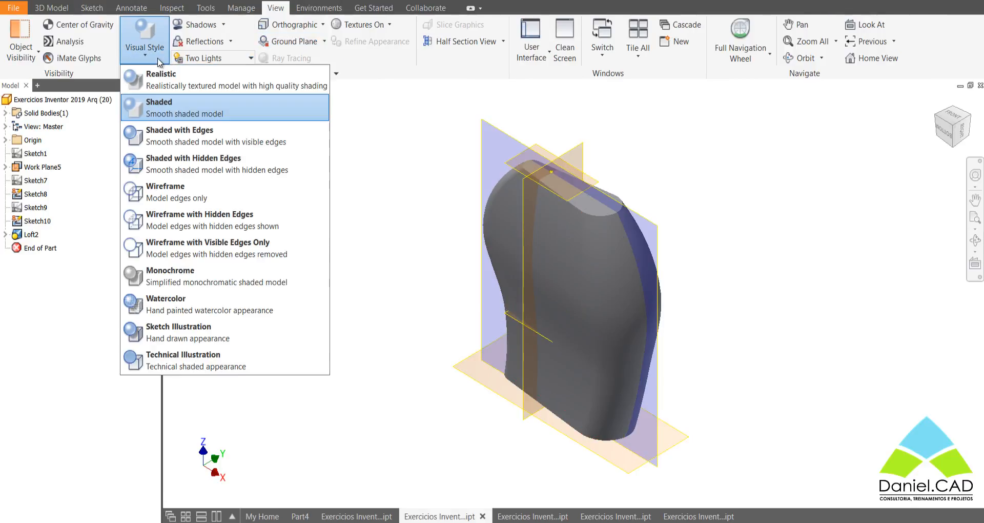
{"action": "left_click", "coordinate": [158, 133]}
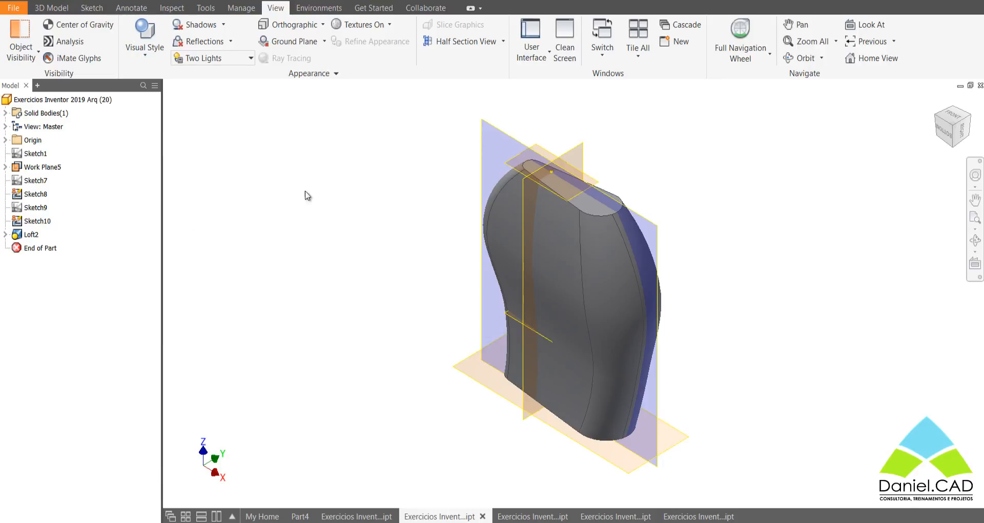
{"action": "mouse_move", "coordinate": [503, 235]}
{"action": "middle_mouse_down", "text": "shift"}
{"action": "mouse_move", "coordinate": [560, 296]}
{"action": "mouse_move", "coordinate": [393, 273]}
{"action": "mouse_move", "coordinate": [448, 278]}
{"action": "mouse_move", "coordinate": [430, 277]}
{"action": "mouse_move", "coordinate": [440, 281]}
{"action": "middle_mouse_up", "text": "shift"}
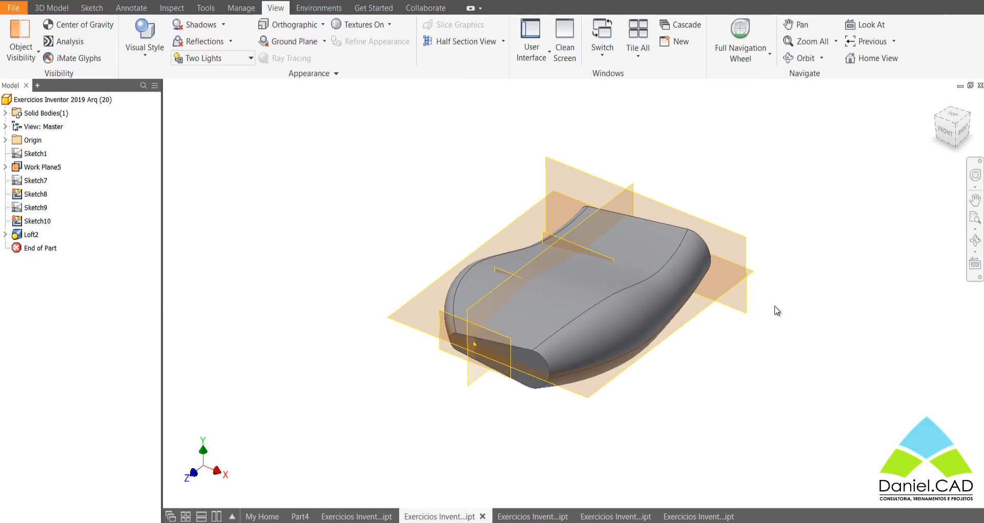